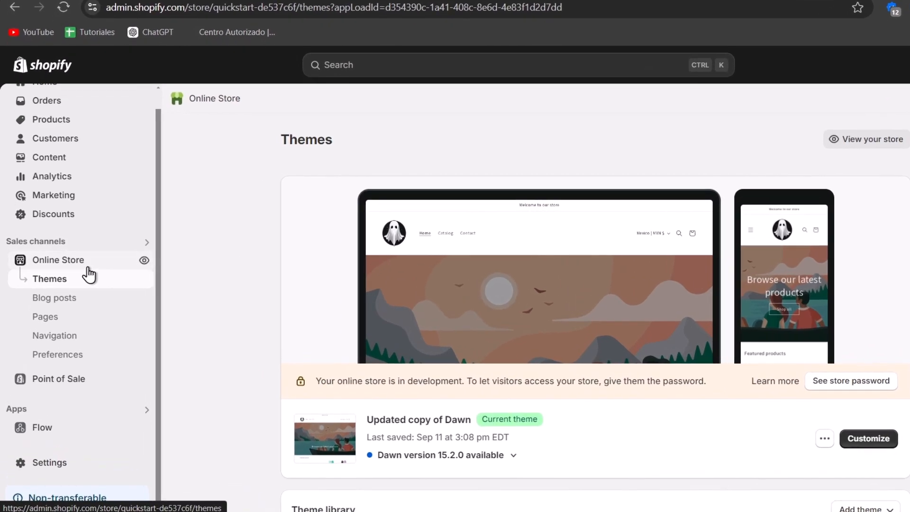
# - Start a new blog post in the online store's blog posts section
pyautogui.click(72, 304)
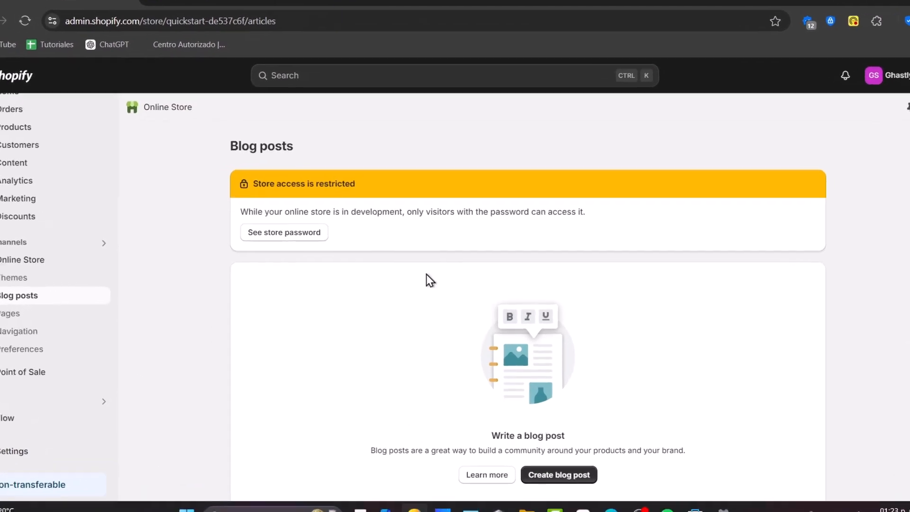
pyautogui.scroll(-1, 330, 254)
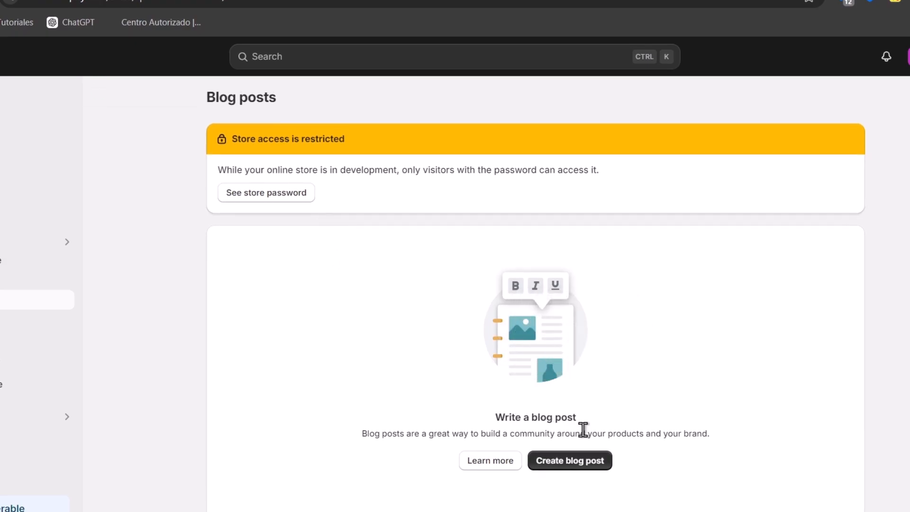
pyautogui.click(589, 460)
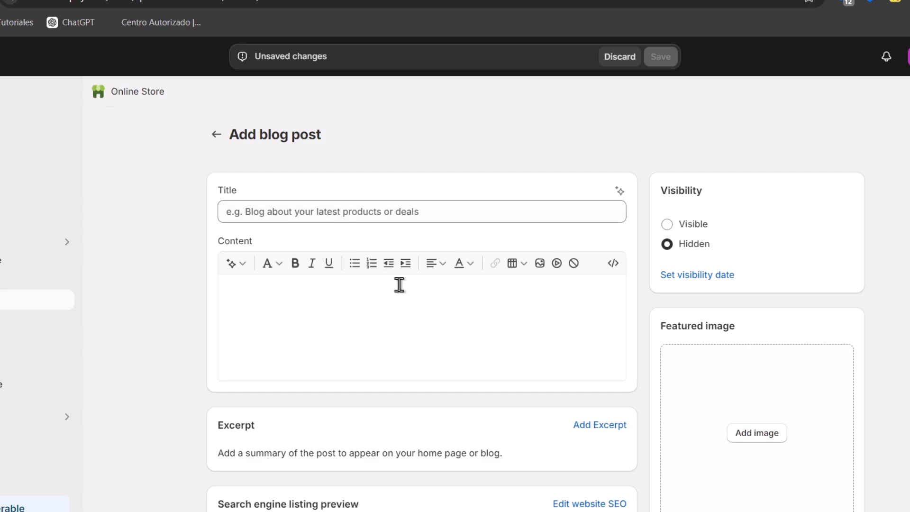
# - Fill in the blog post with the title "The Short Suit Set With a Thong Sandal" and the suit vest article text as content
pyautogui.scroll(-5, 426, 379)
pyautogui.scroll(5, 440, 365)
pyautogui.click(407, 298)
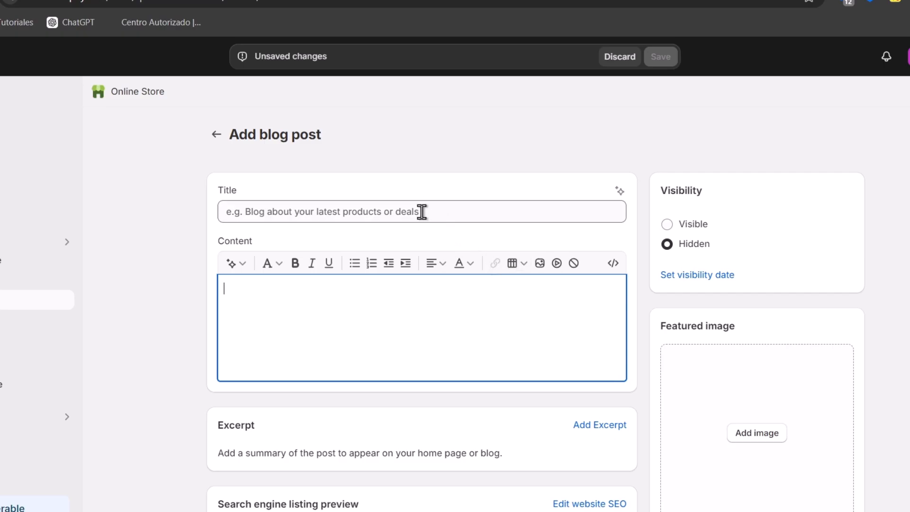
pyautogui.scroll(-8, 687, 341)
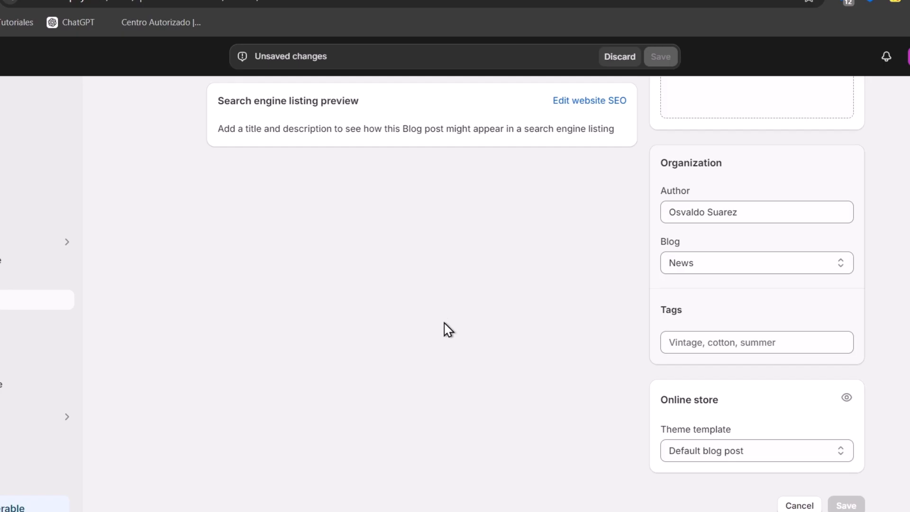
pyautogui.scroll(8, 445, 322)
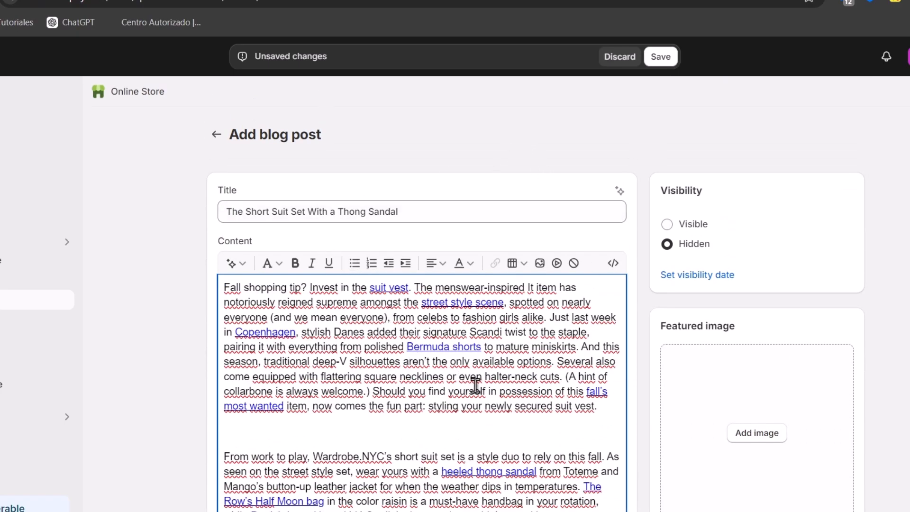
pyautogui.scroll(-5, 838, 411)
pyautogui.click(769, 200)
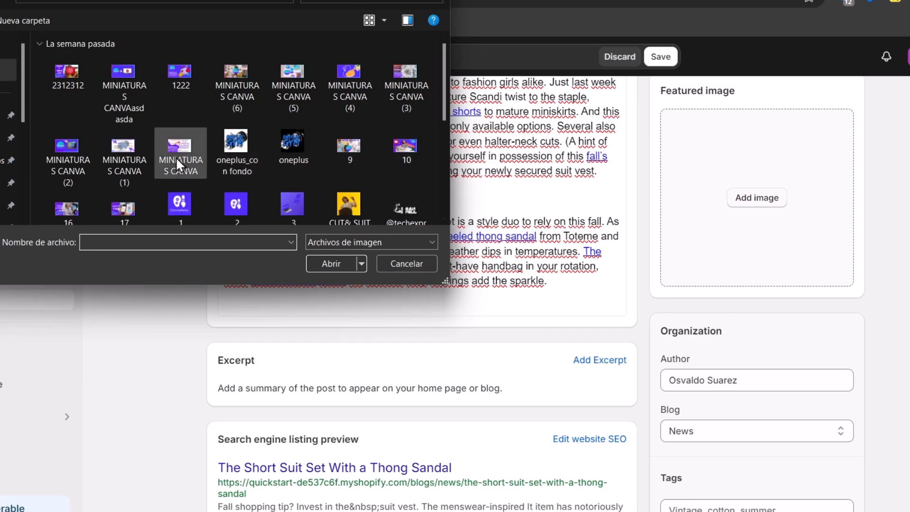
pyautogui.click(407, 264)
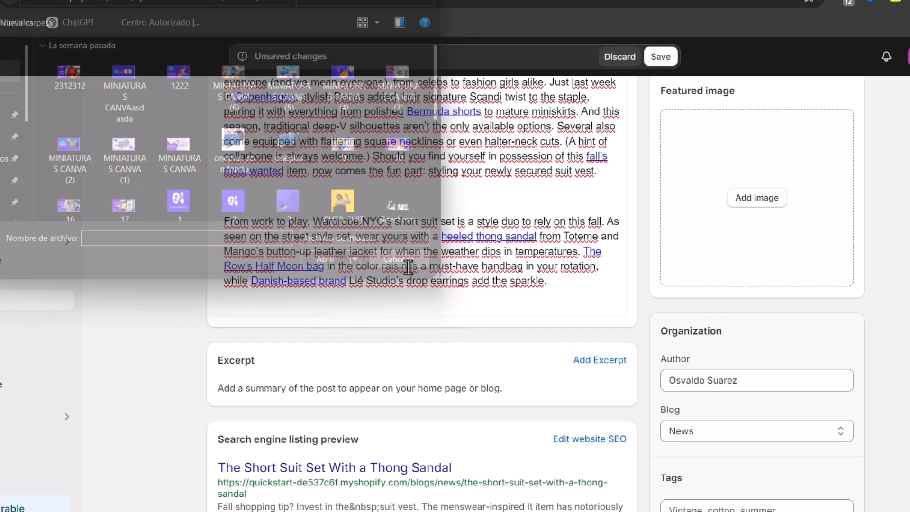
pyautogui.scroll(5, 408, 266)
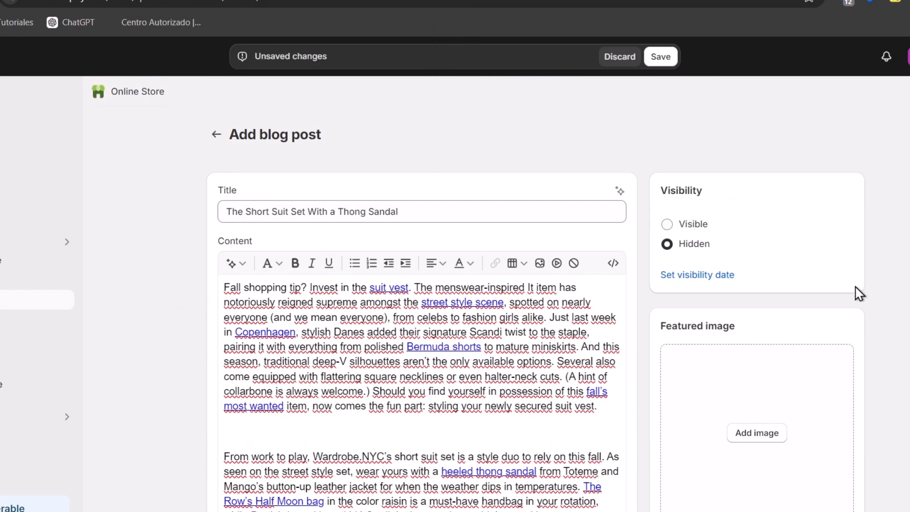
pyautogui.scroll(-5, 853, 299)
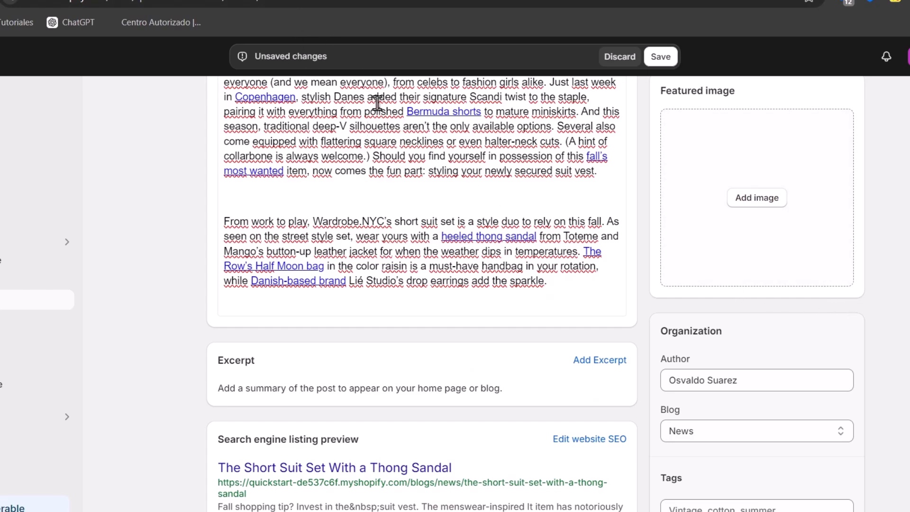
pyautogui.rightClick(424, 115)
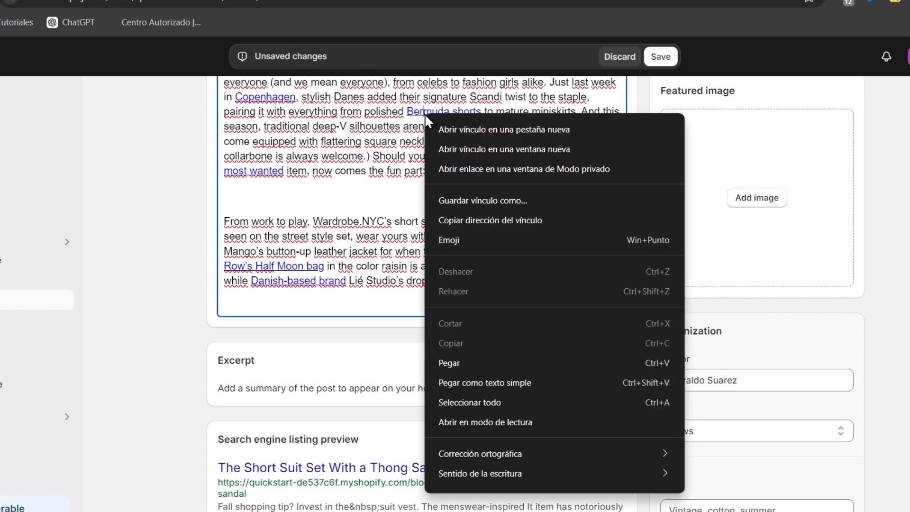
pyautogui.click(440, 128)
pyautogui.hotkey('ctrl', 'Tab')
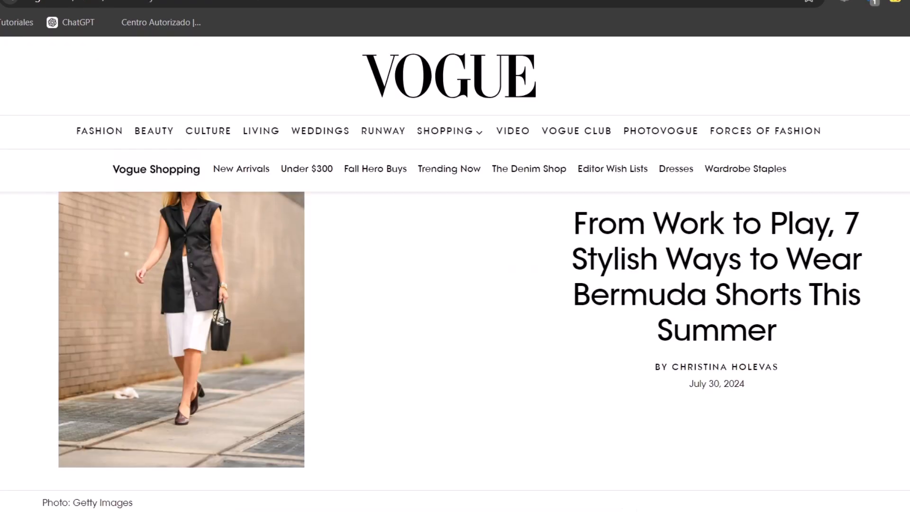
pyautogui.rightClick(262, 282)
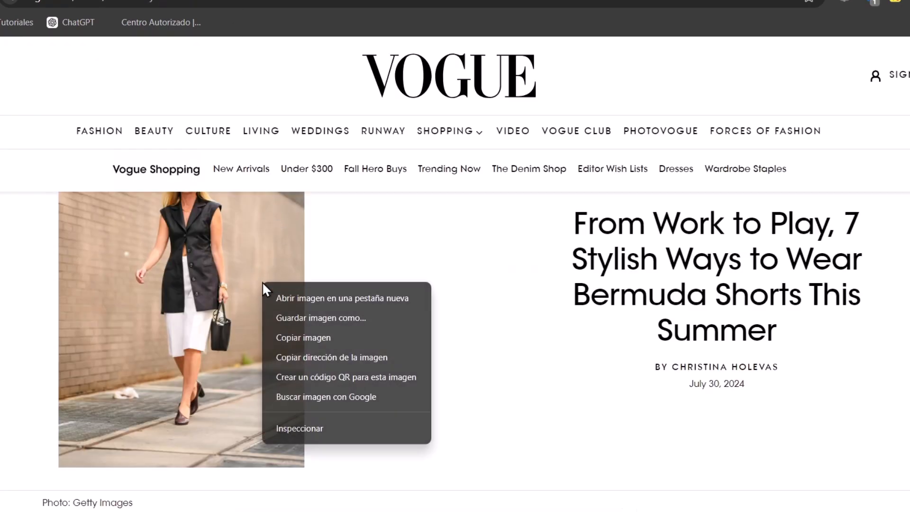
pyautogui.click(372, 333)
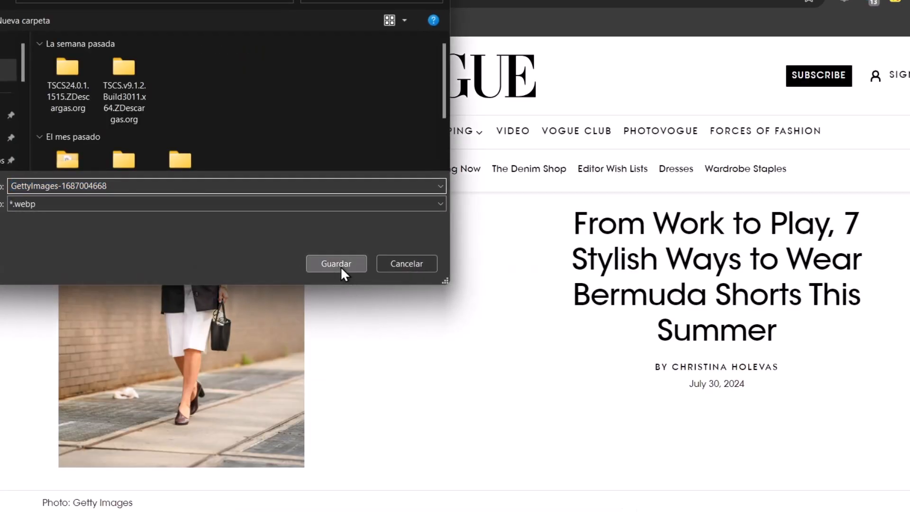
pyautogui.click(340, 265)
# - Back in the blog post, add the saved GettyImages-1687004668.webp file as the featured image
pyautogui.hotkey('ctrl', 'shift', 'Tab')
pyautogui.click(755, 197)
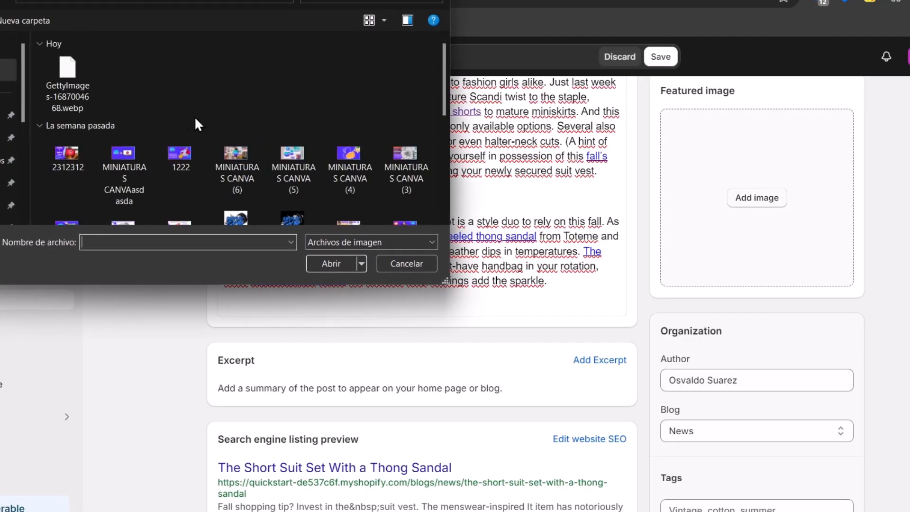
pyautogui.click(53, 77)
pyautogui.click(320, 263)
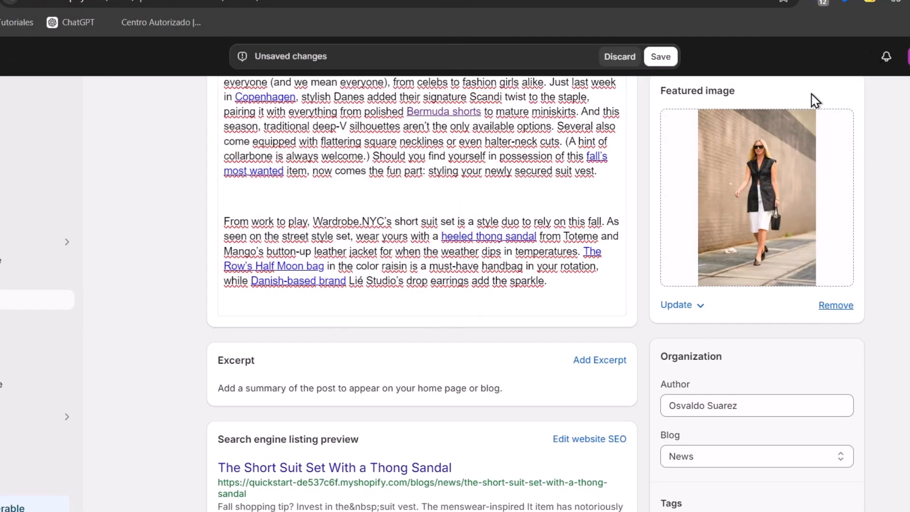
pyautogui.click(696, 306)
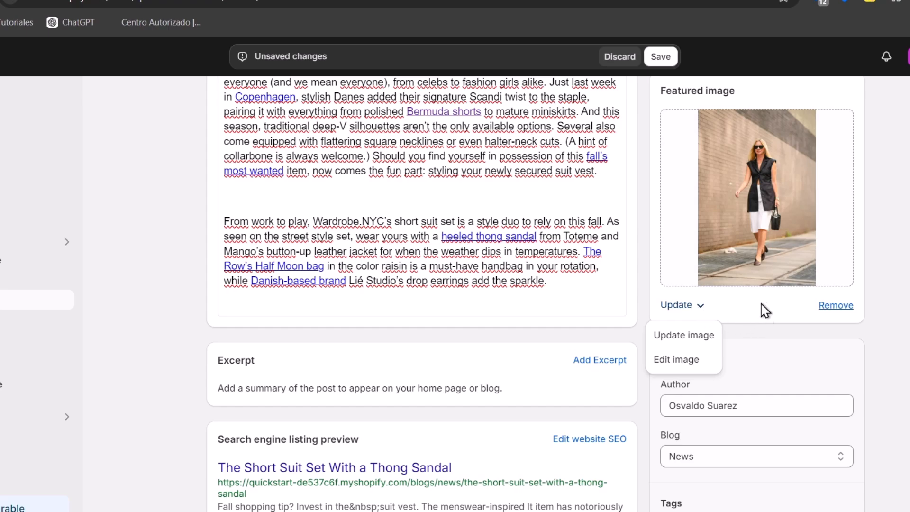
pyautogui.click(904, 232)
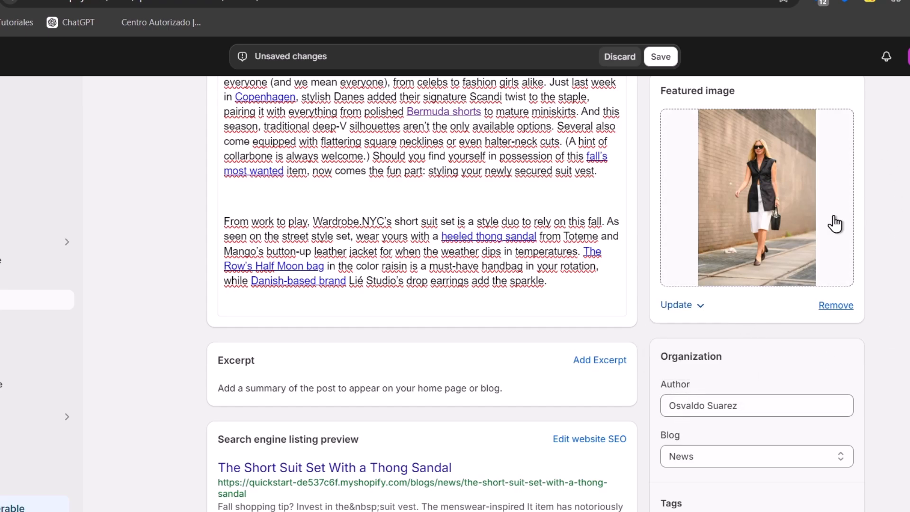
# - Replace the blog post title with "The best of invest into fall clothings"
pyautogui.scroll(5, 835, 223)
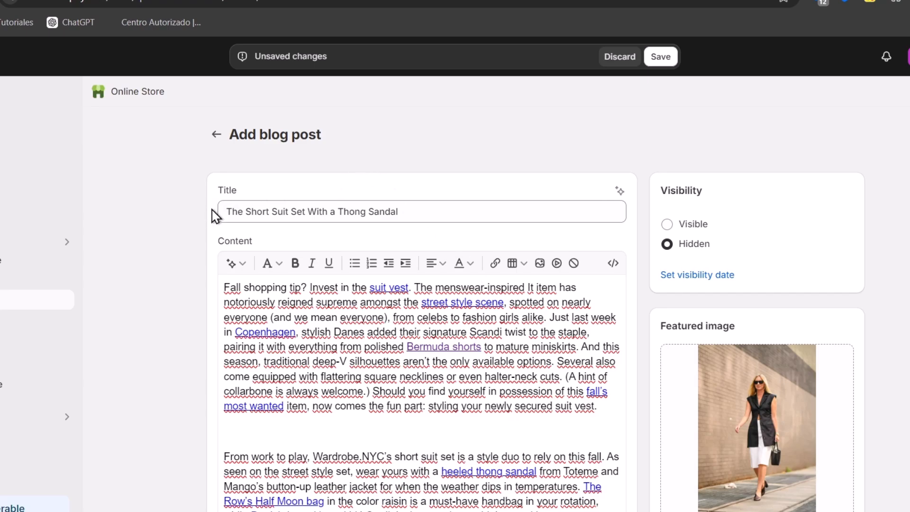
pyautogui.tripleClick(226, 210)
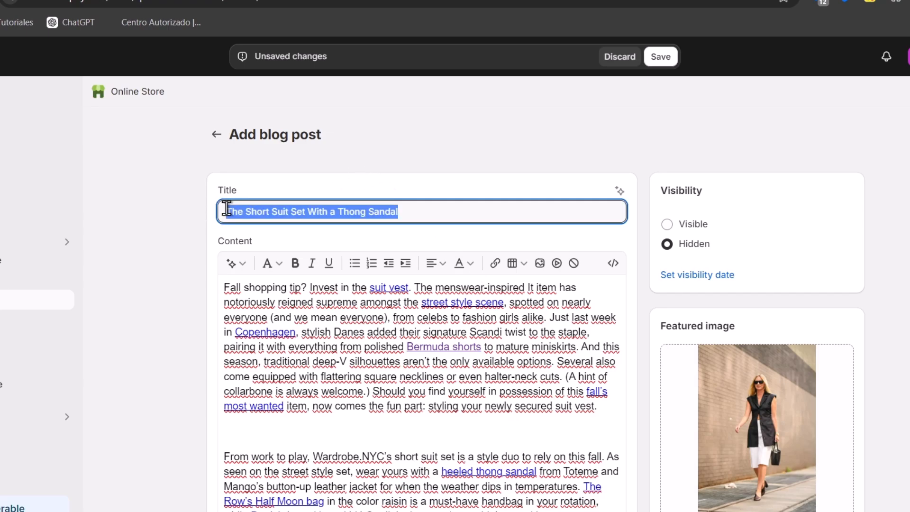
pyautogui.write('The best Inve')
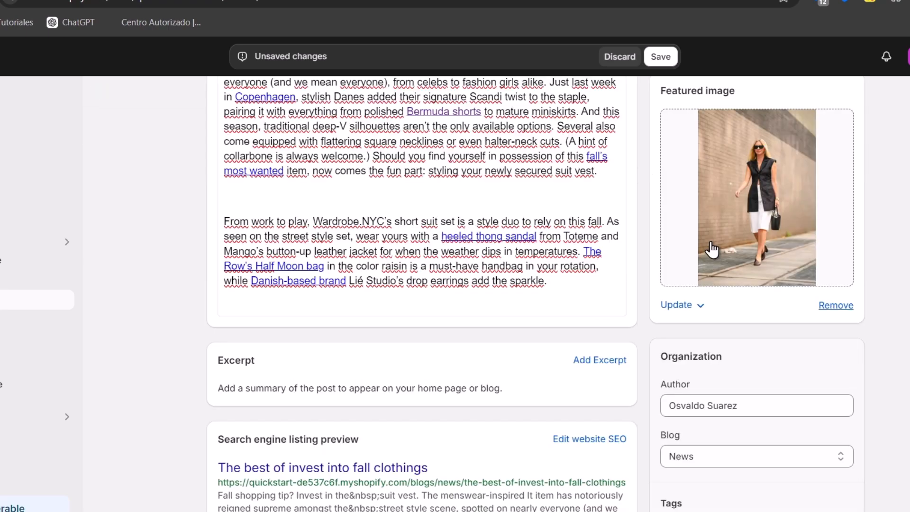
# - Edit the post's website SEO and set the page title to "Best clothes to invest in for Fall Season"
pyautogui.scroll(-4, 712, 249)
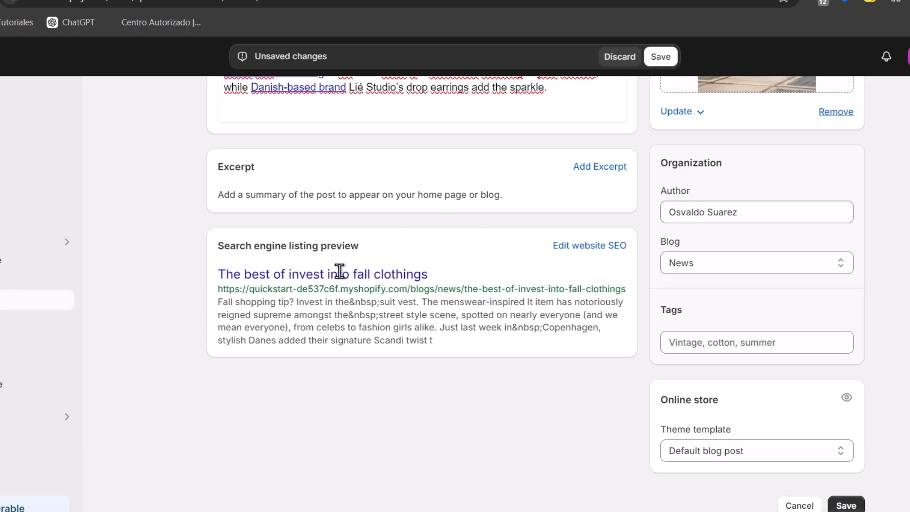
pyautogui.click(611, 252)
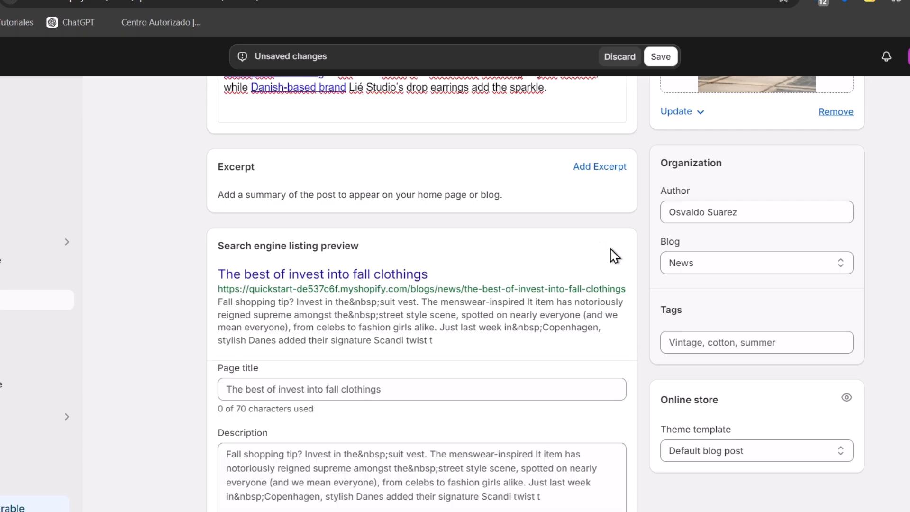
pyautogui.scroll(-3, 545, 264)
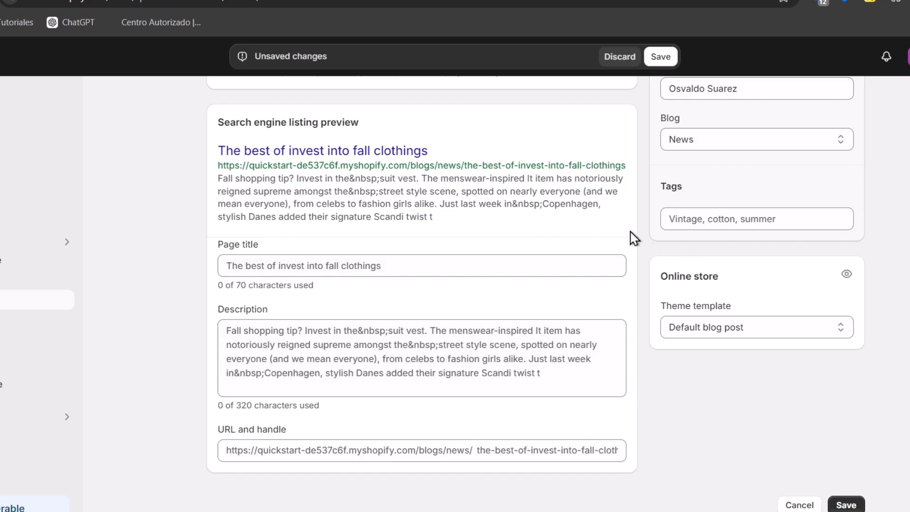
pyautogui.click(544, 269)
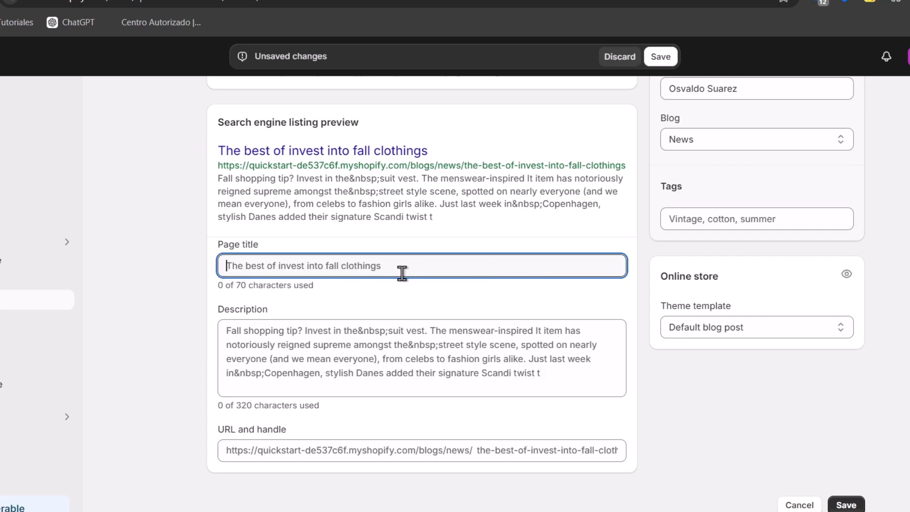
pyautogui.write('Best clot')
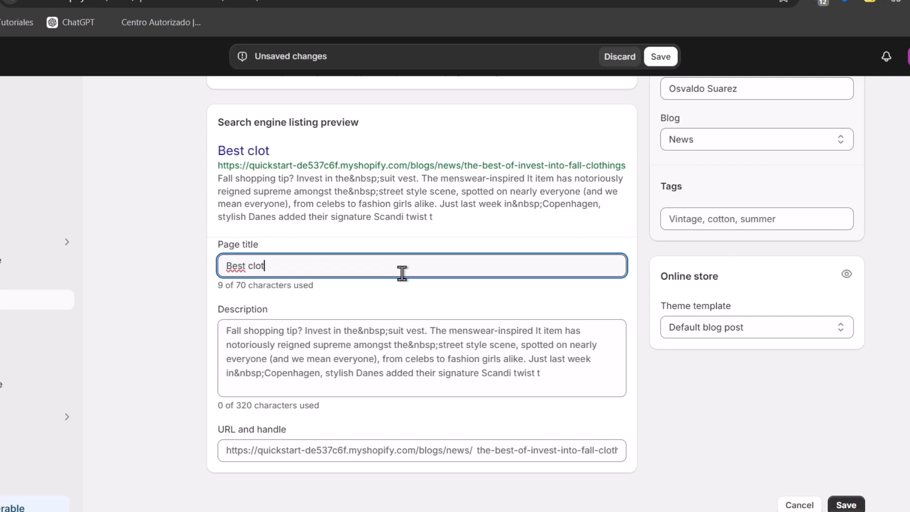
pyautogui.write('hes for')
pyautogui.press('BackSpace')
pyautogui.press('BackSpace')
pyautogui.press('BackSpace')
pyautogui.press('BackSpace')
pyautogui.write('to ')
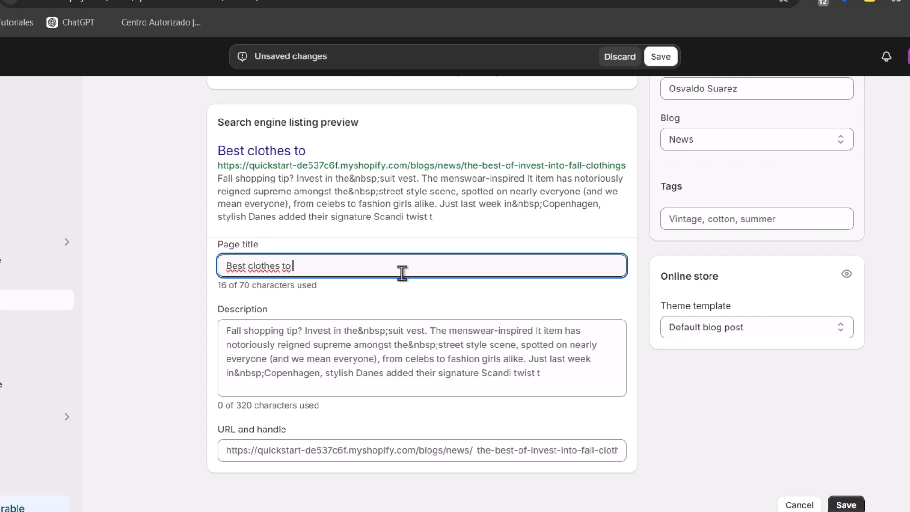
pyautogui.write('invest in for ')
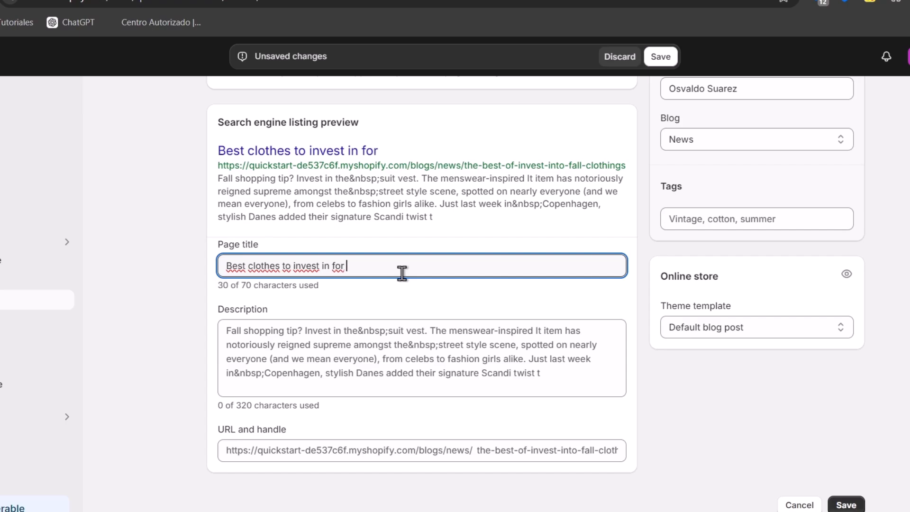
pyautogui.write('Fall Season')
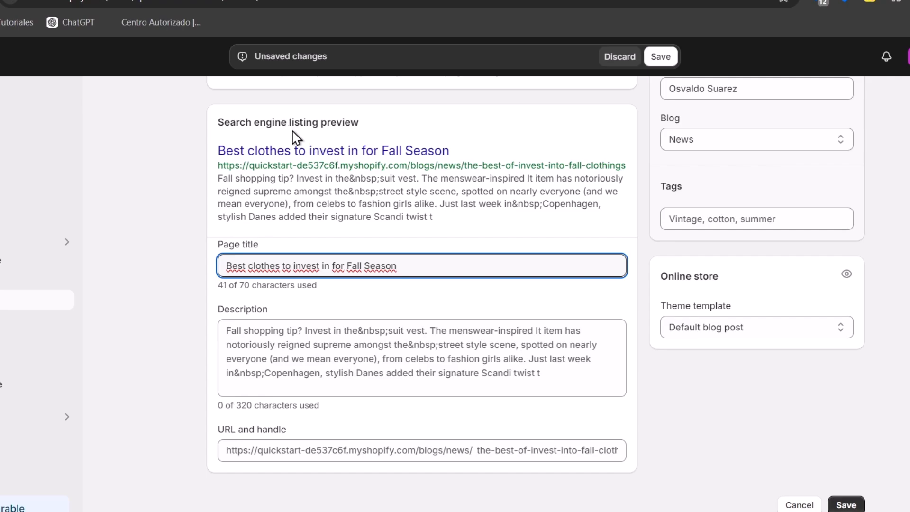
# - Replace the search engine listing description with "clothing, investment, fall season, fall clothing, seasonal clothing."
pyautogui.click(441, 331)
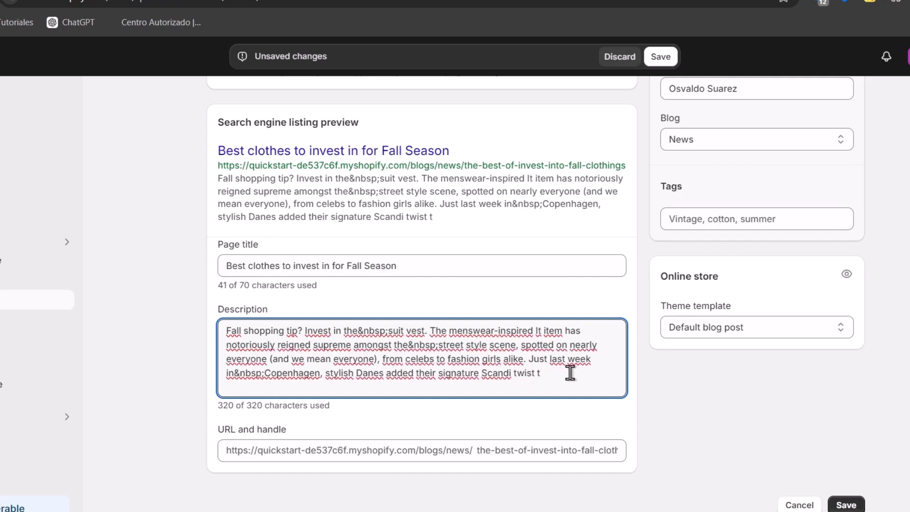
pyautogui.moveTo(573, 378); pyautogui.dragTo(218, 340)
pyautogui.press('BackSpace')
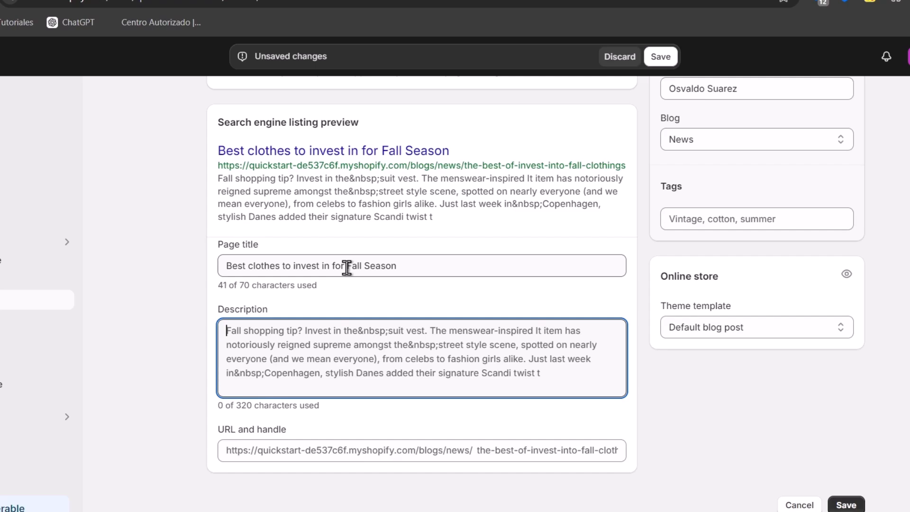
pyautogui.write('clo')
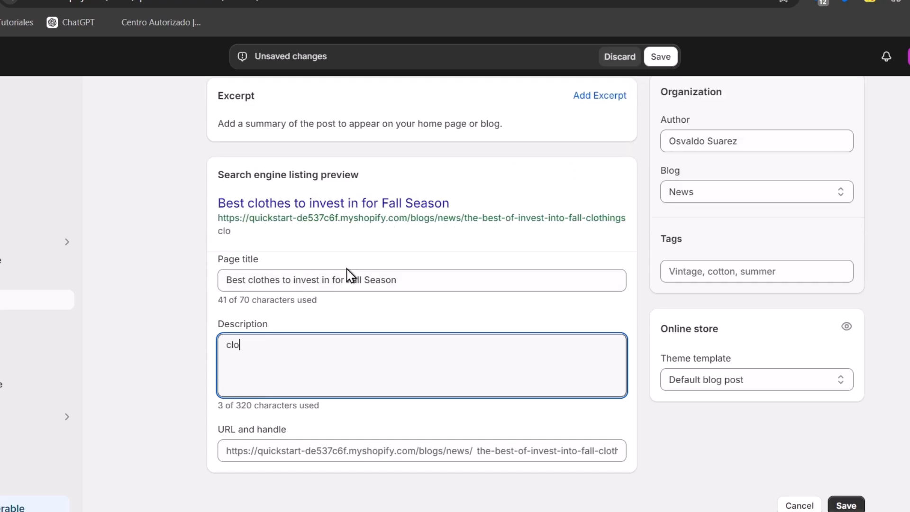
pyautogui.write('thing, ivn')
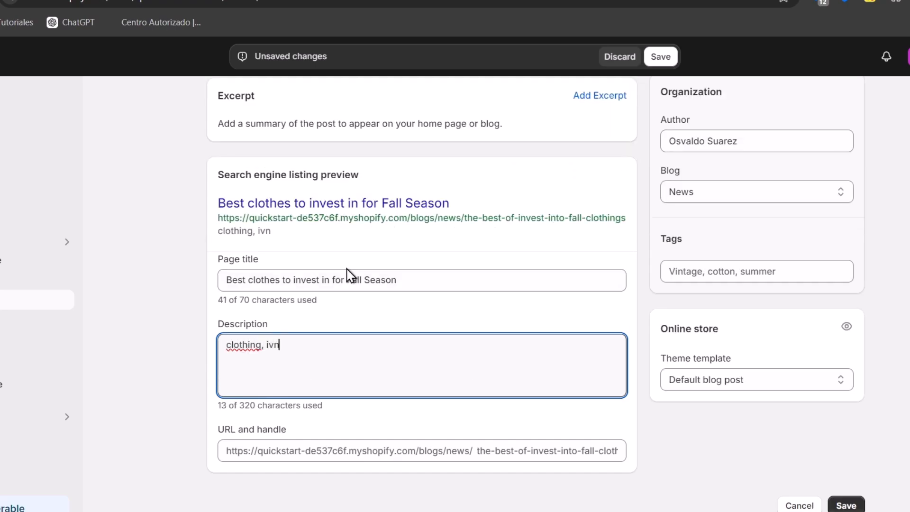
pyautogui.press('BackSpace')
pyautogui.press('BackSpace')
pyautogui.press('BackSpace')
pyautogui.press('BackSpace')
pyautogui.press('BackSpace')
pyautogui.write('stment')
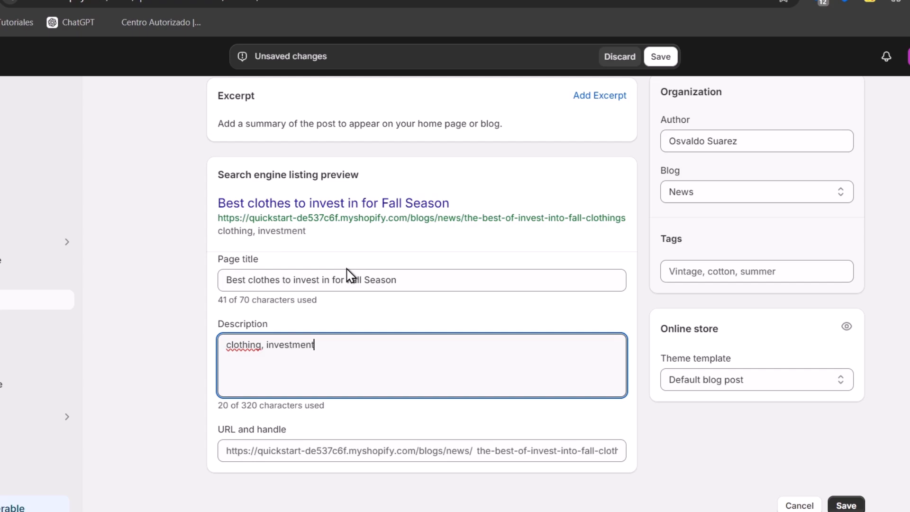
pyautogui.write(', fall season, ')
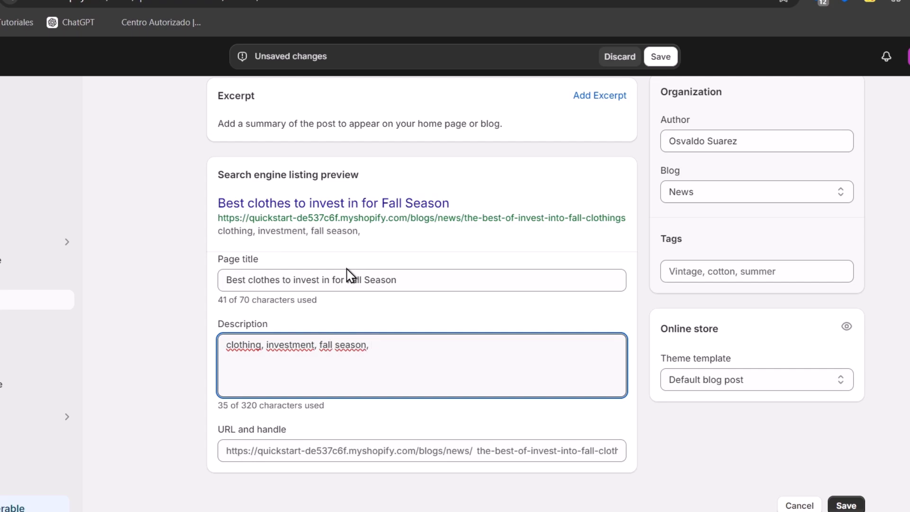
pyautogui.write('fall cothing')
pyautogui.press('BackSpace')
pyautogui.press('BackSpace')
pyautogui.press('BackSpace')
pyautogui.press('BackSpace')
pyautogui.press('BackSpace')
pyautogui.press('BackSpace')
pyautogui.write('lothing, ')
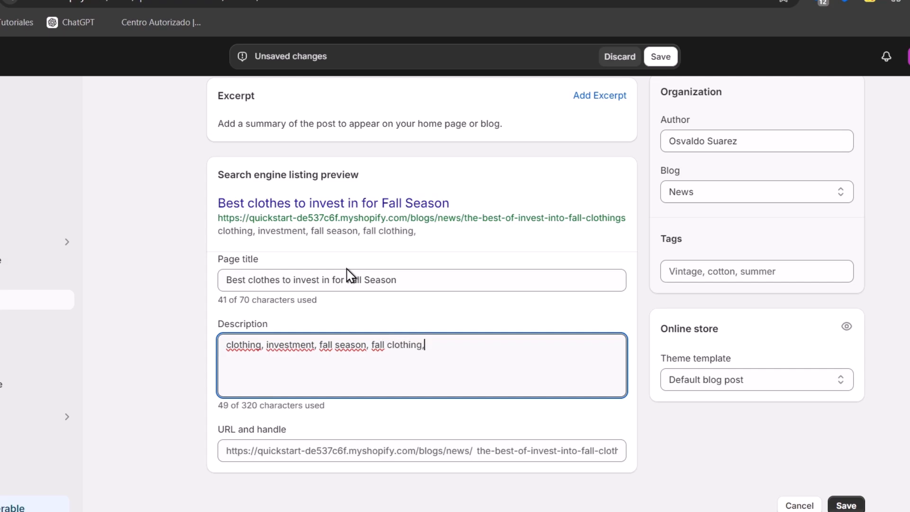
pyautogui.write('seasonal clothing.')
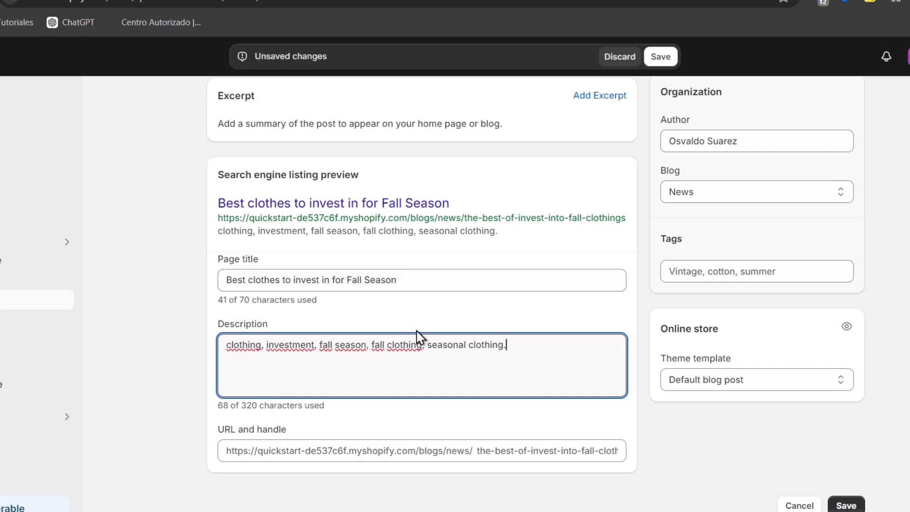
pyautogui.tripleClick(424, 341)
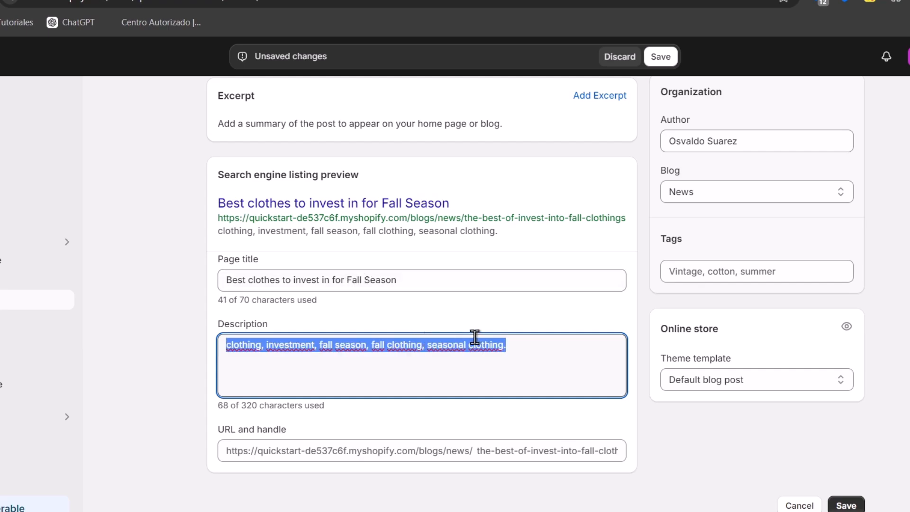
pyautogui.click(540, 85)
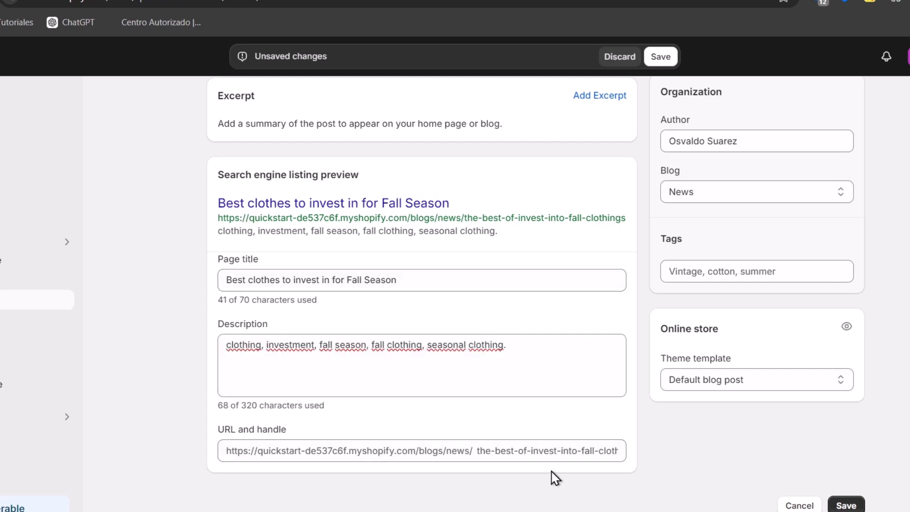
pyautogui.click(521, 449)
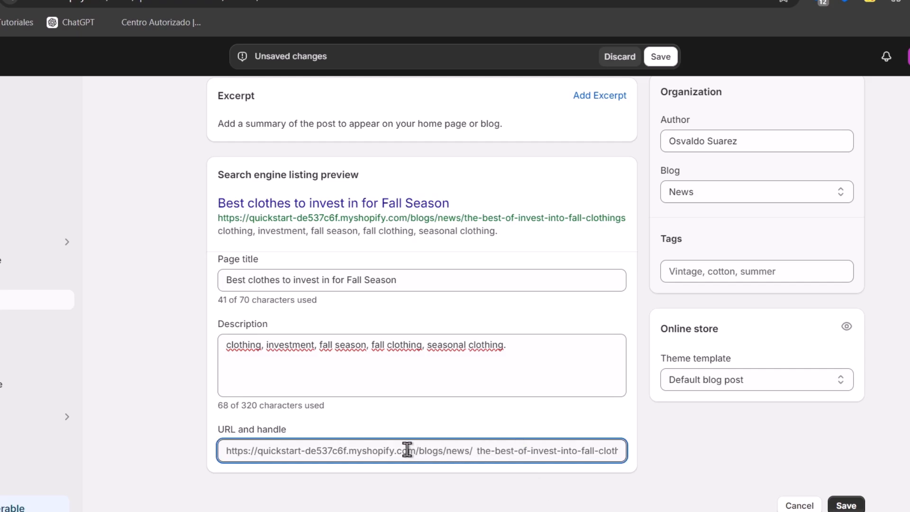
pyautogui.click(459, 457)
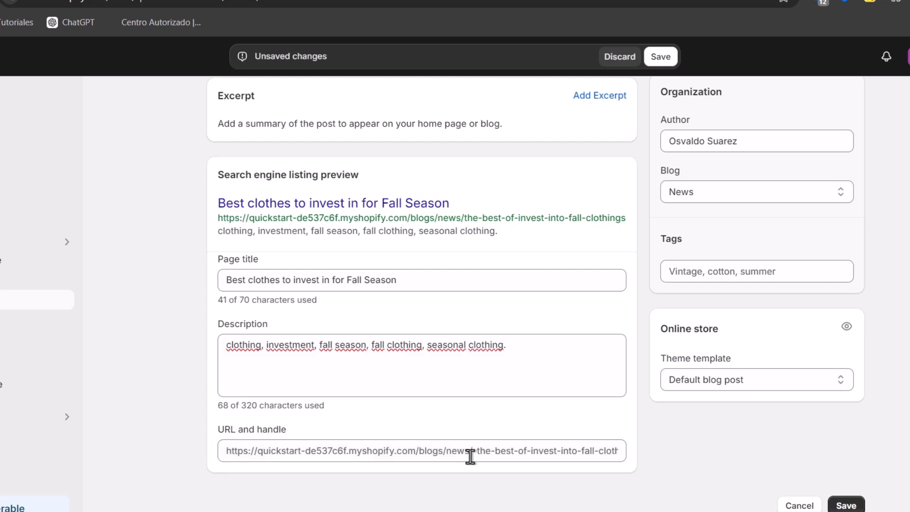
pyautogui.click(525, 454)
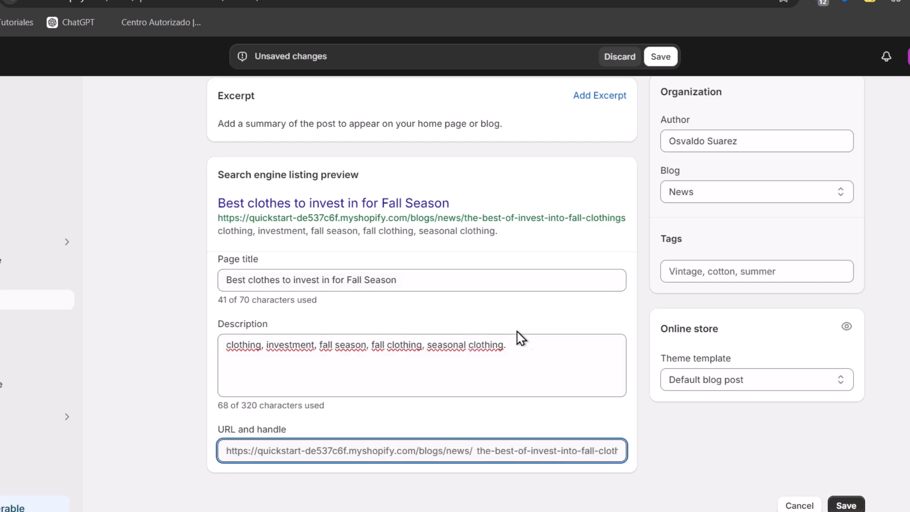
pyautogui.scroll(5, 735, 425)
pyautogui.scroll(-5, 735, 429)
pyautogui.click(763, 144)
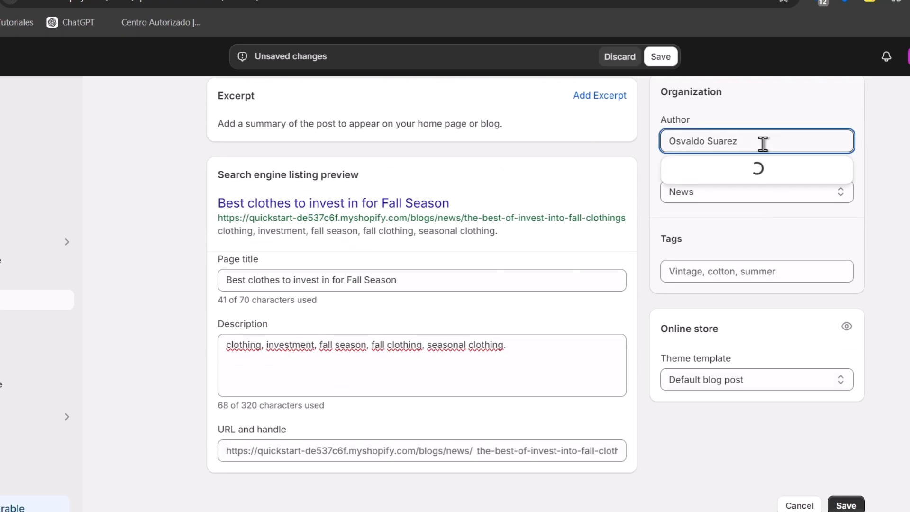
# - Assign the post to a new blog titled "Best Clothing Investments"
pyautogui.click(761, 192)
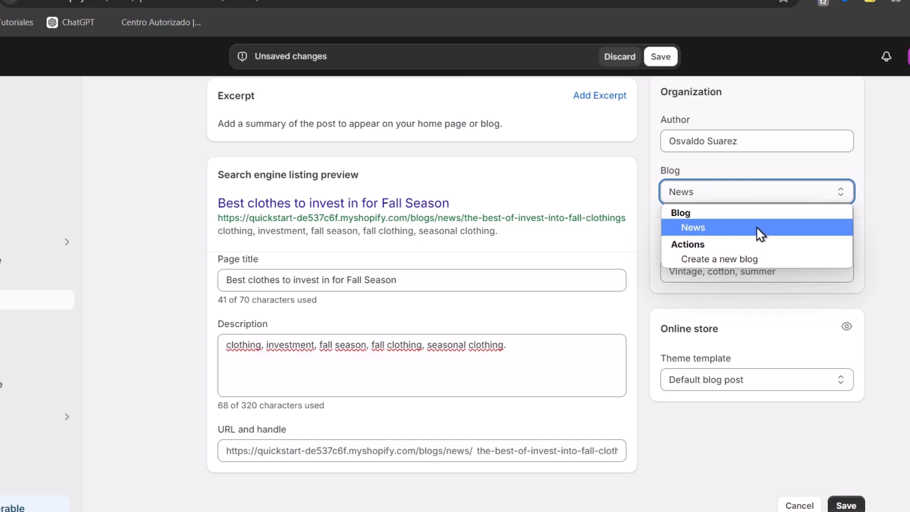
pyautogui.click(758, 259)
pyautogui.click(752, 252)
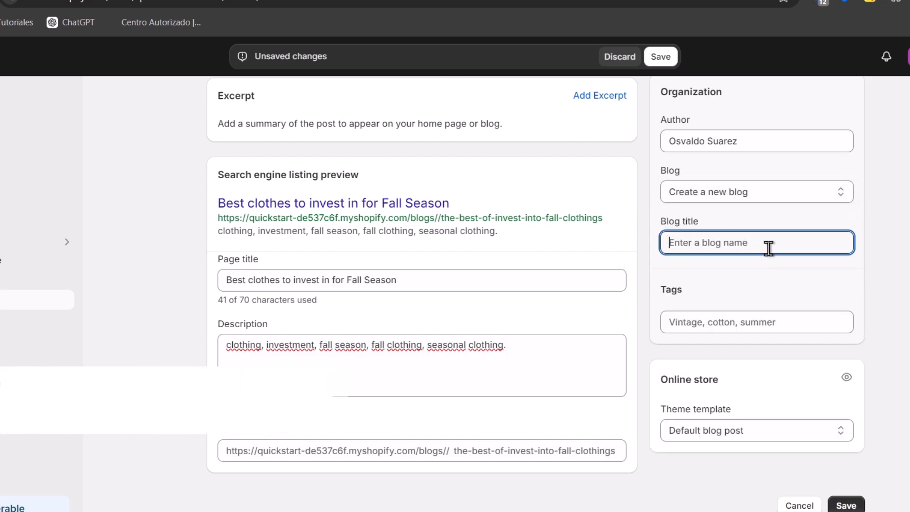
pyautogui.write('Best Clothing Investments')
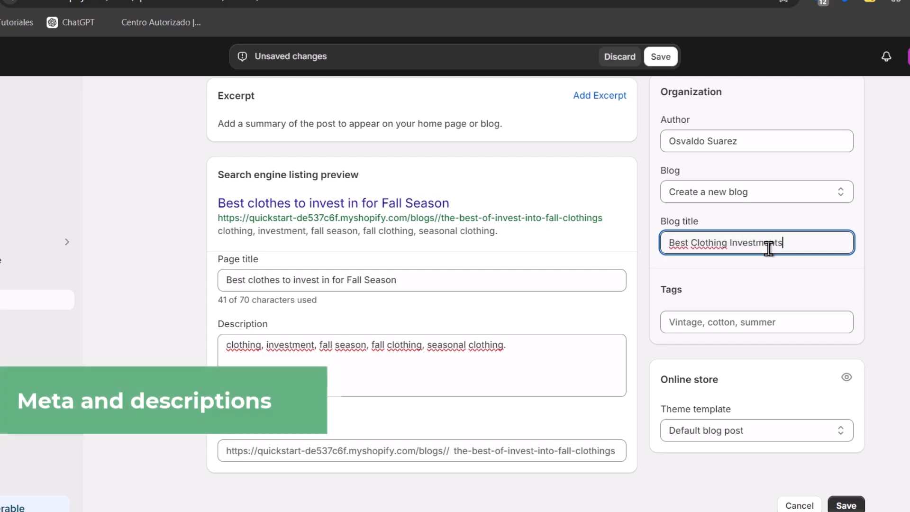
# - Add the tags "falling season", "clothing" and "investment" to the blog post and save the post
pyautogui.write('umm')
pyautogui.press('BackSpace')
pyautogui.press('BackSpace')
pyautogui.press('BackSpace')
pyautogui.press('BackSpace')
pyautogui.write('falling season')
pyautogui.press('Return')
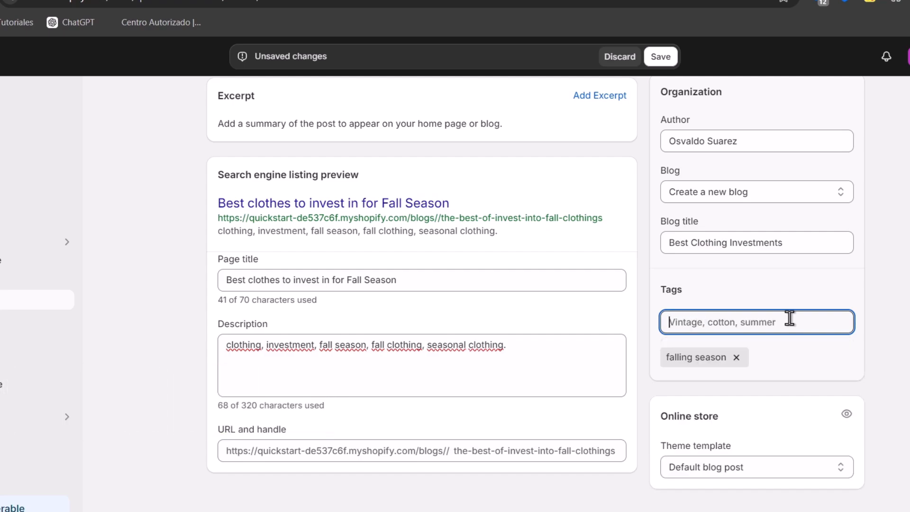
pyautogui.write('clothing')
pyautogui.press('Return')
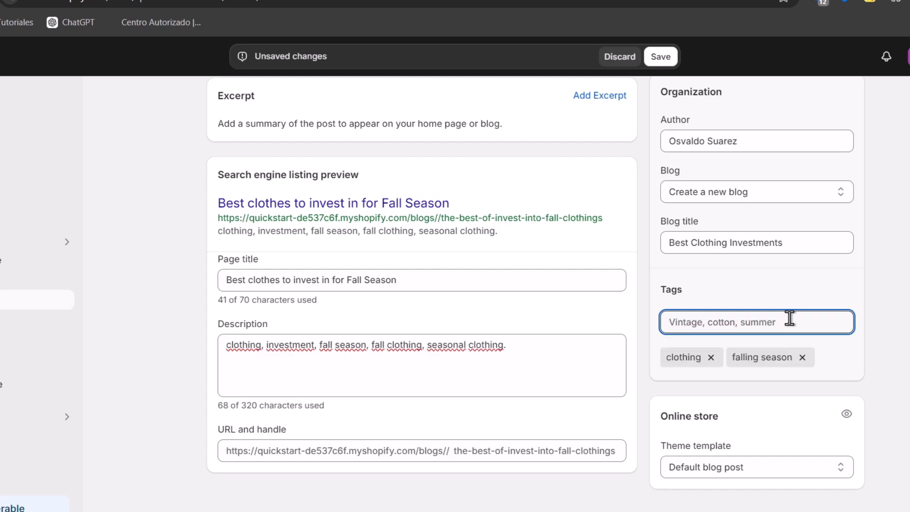
pyautogui.write('c')
pyautogui.press('BackSpace')
pyautogui.write('investment')
pyautogui.click(788, 351)
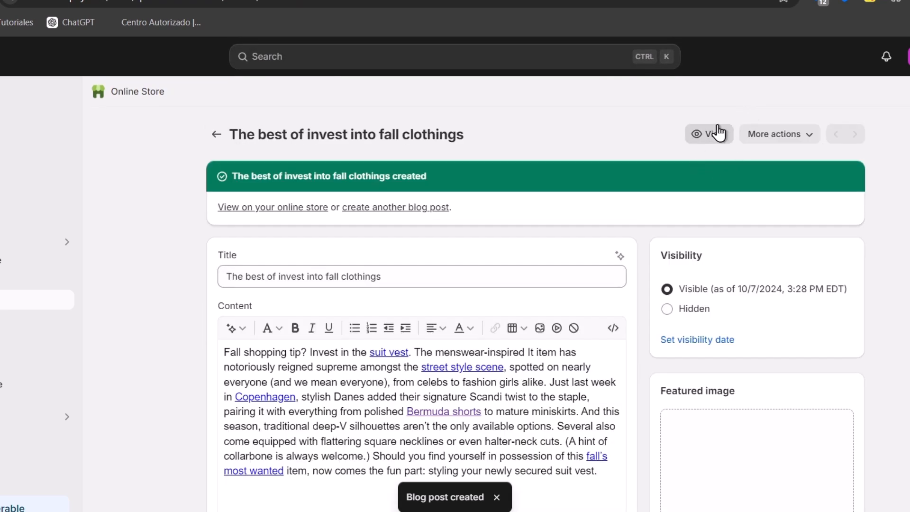
# - View the published post on the online store and examine its featured image, title and body text
pyautogui.click(717, 129)
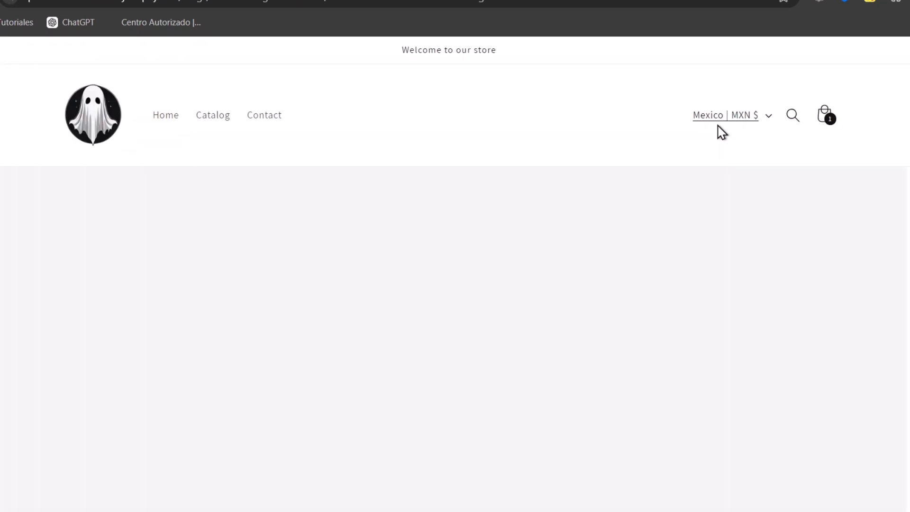
pyautogui.scroll(-10, 532, 246)
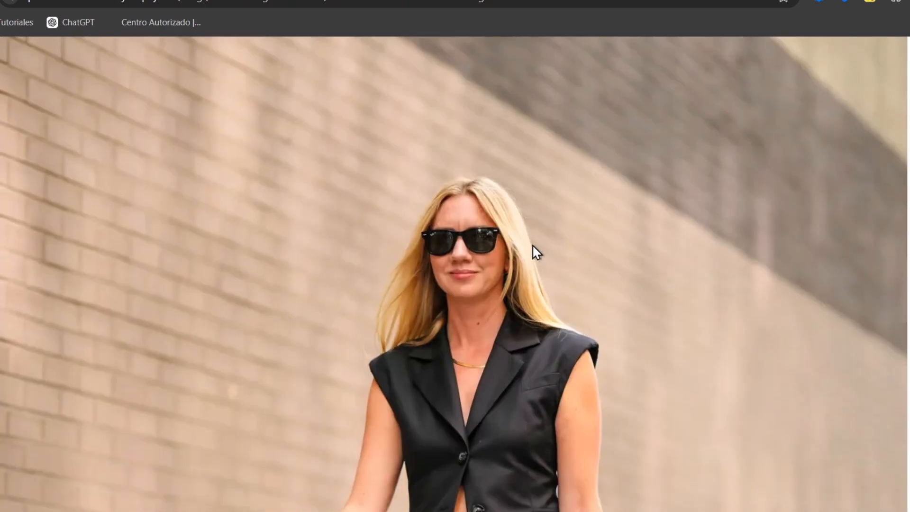
pyautogui.scroll(9, 533, 246)
pyautogui.scroll(-10, 533, 247)
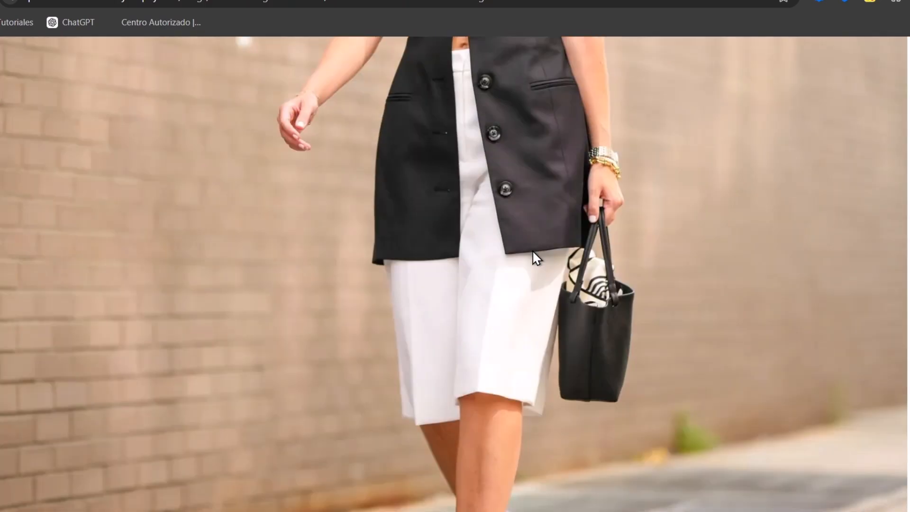
pyautogui.scroll(10, 533, 251)
pyautogui.scroll(-13, 533, 251)
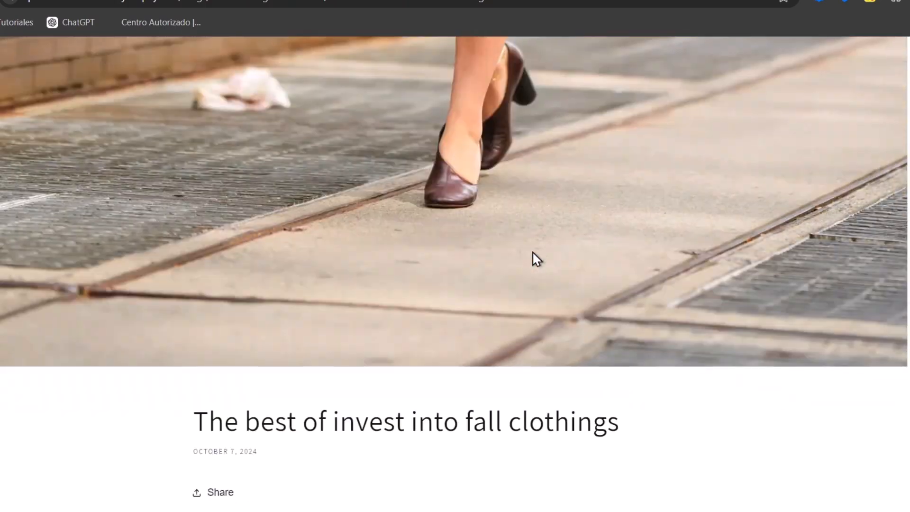
pyautogui.scroll(-10, 378, 260)
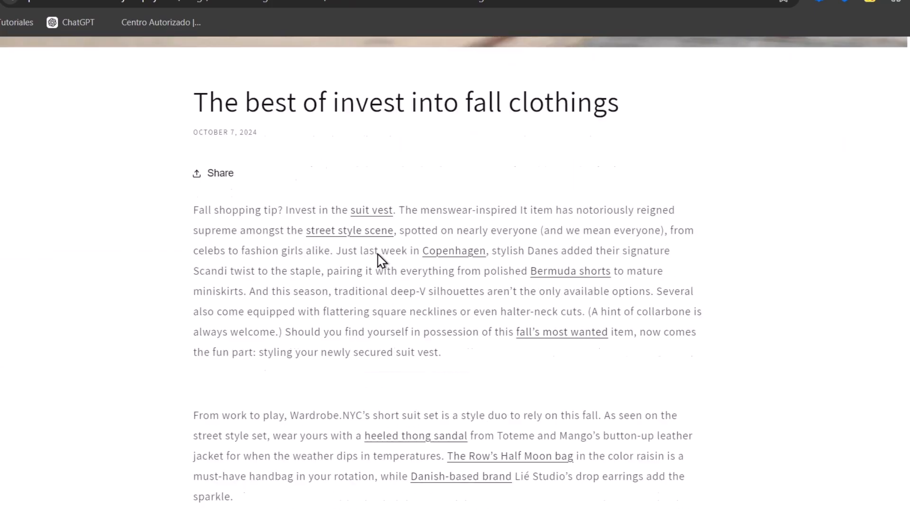
pyautogui.scroll(10, 374, 266)
pyautogui.scroll(-5, 566, 398)
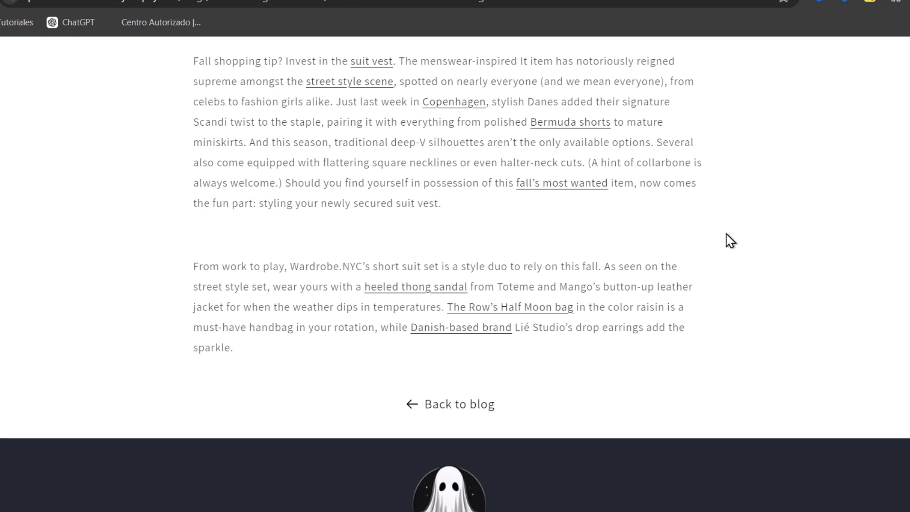
pyautogui.scroll(-5, 727, 233)
pyautogui.scroll(15, 726, 233)
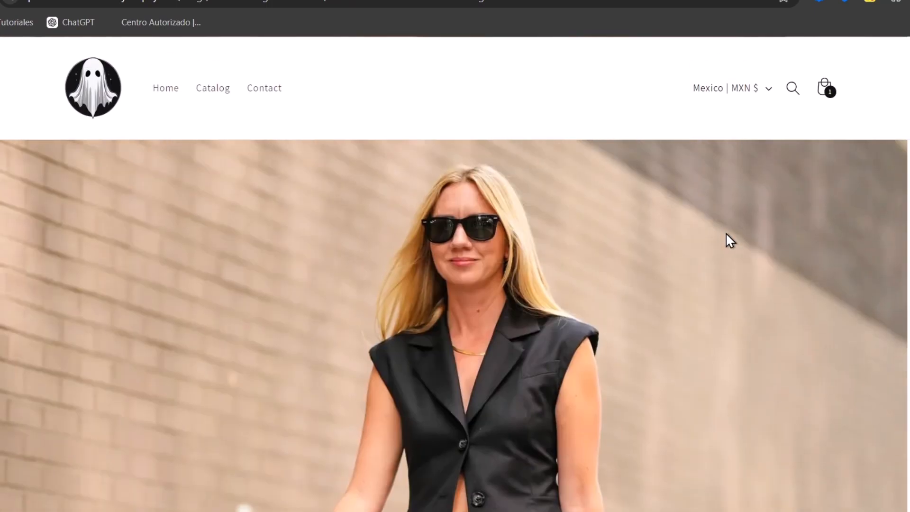
pyautogui.scroll(-15, 726, 232)
pyautogui.scroll(5, 569, 158)
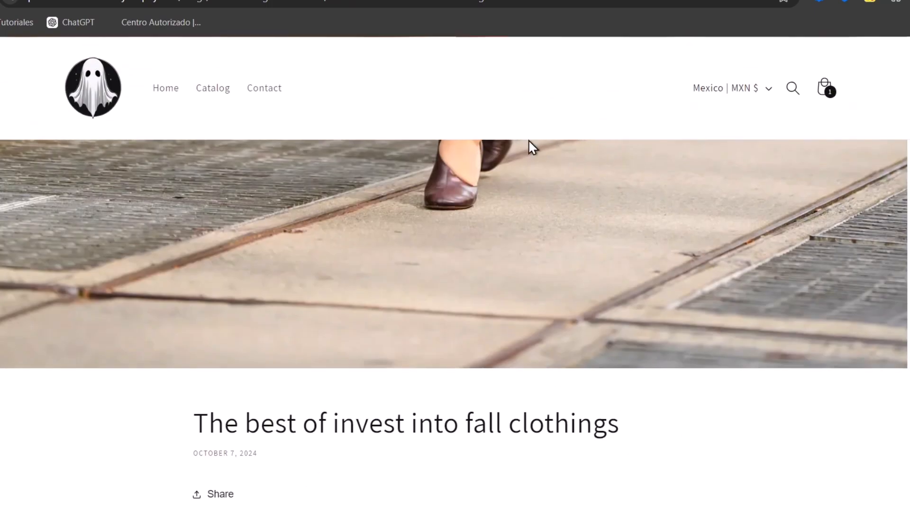
# - Return to the blog post's admin page and check which additional actions it offers
pyautogui.hotkey('ctrl', 'shift', 'Tab')
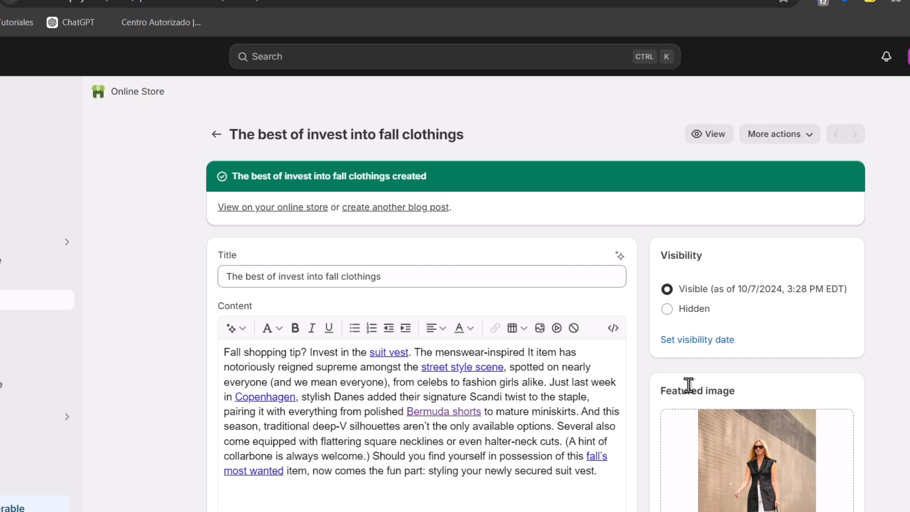
pyautogui.click(761, 136)
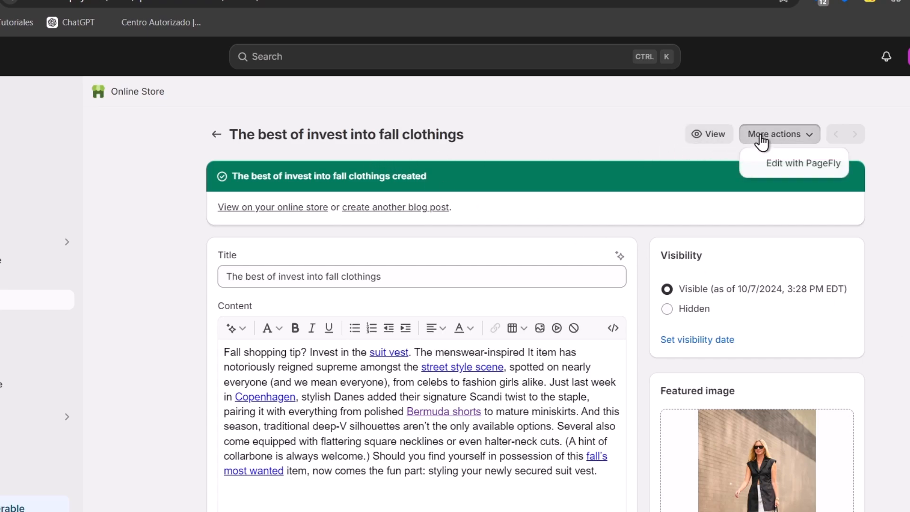
pyautogui.click(869, 143)
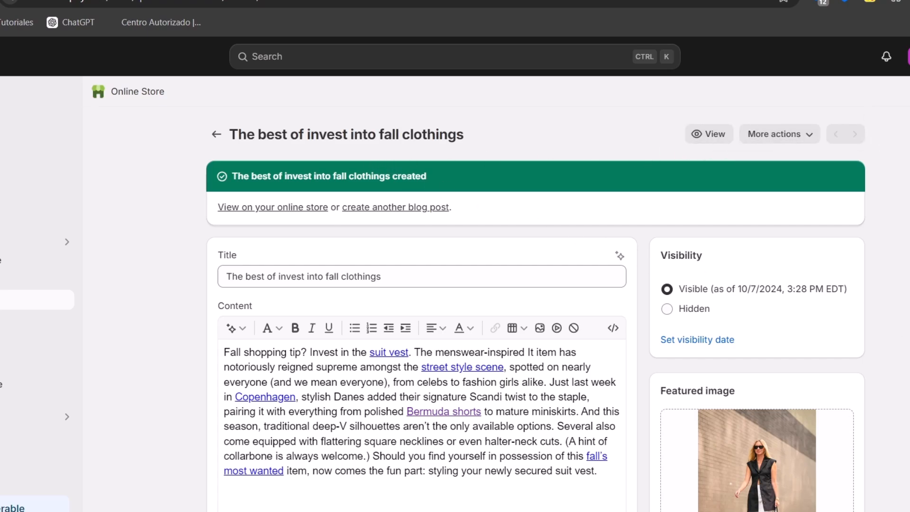
pyautogui.click(800, 138)
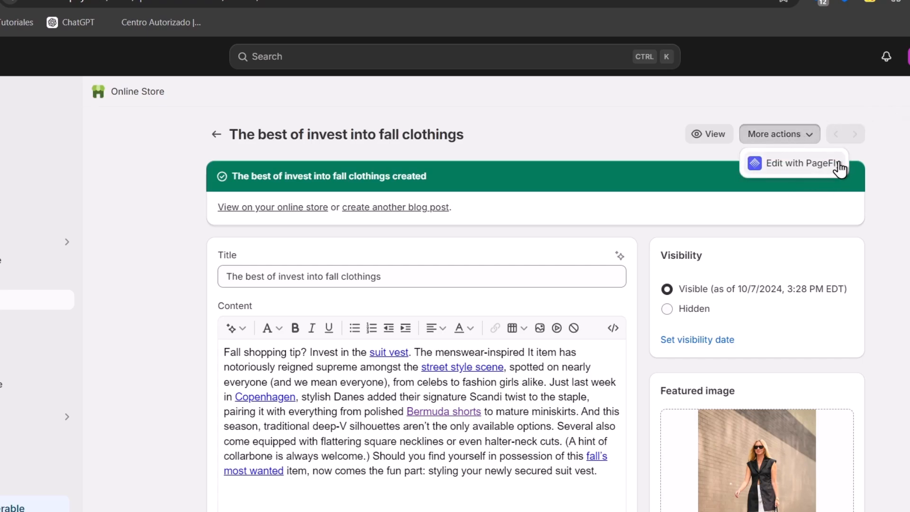
pyautogui.click(781, 118)
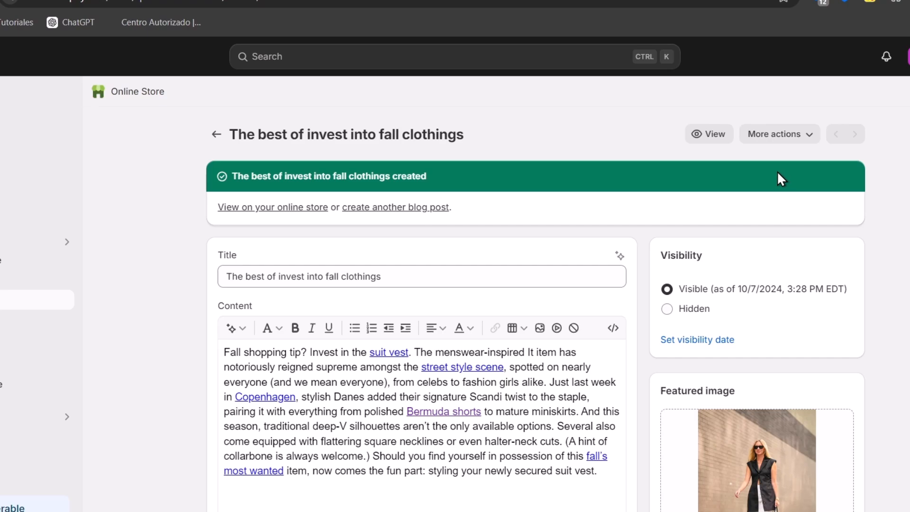
# - Open the Main menu in the online store's navigation settings
pyautogui.click(9, 279)
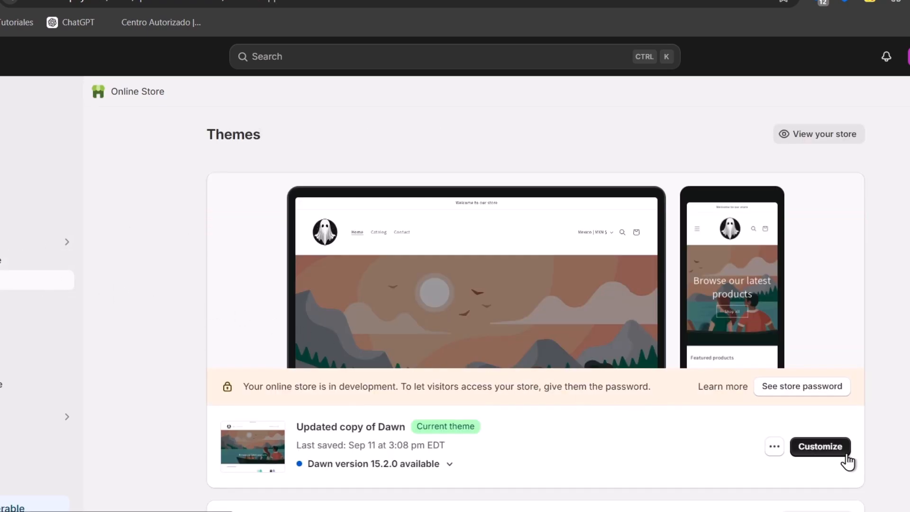
pyautogui.click(9, 339)
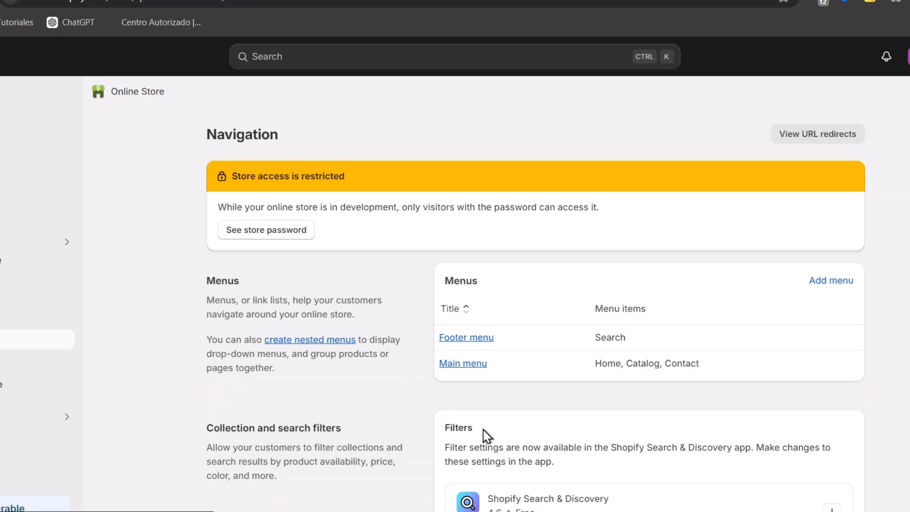
pyautogui.click(475, 374)
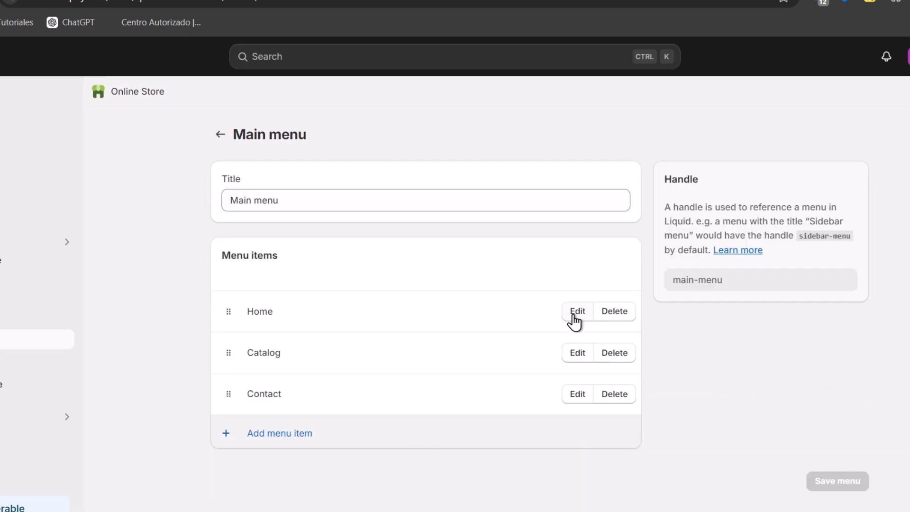
# - Add a main menu item named "Blog" linked to the "Best Clothing Investments" blog and save the menu
pyautogui.click(262, 431)
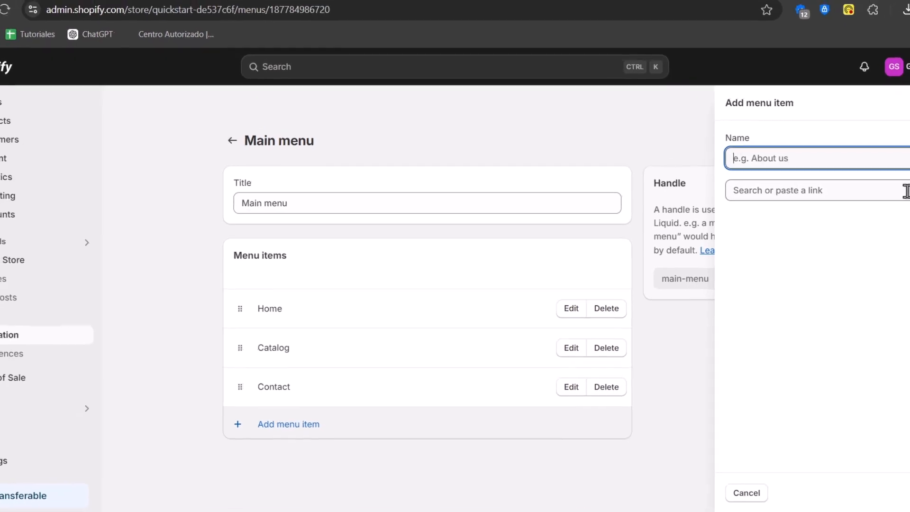
pyautogui.write('Blog')
pyautogui.click(855, 198)
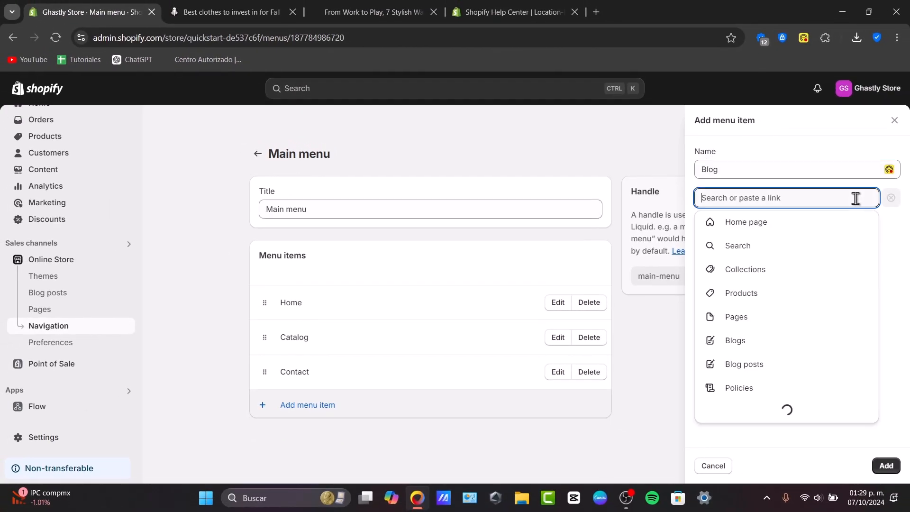
pyautogui.click(779, 347)
pyautogui.click(777, 251)
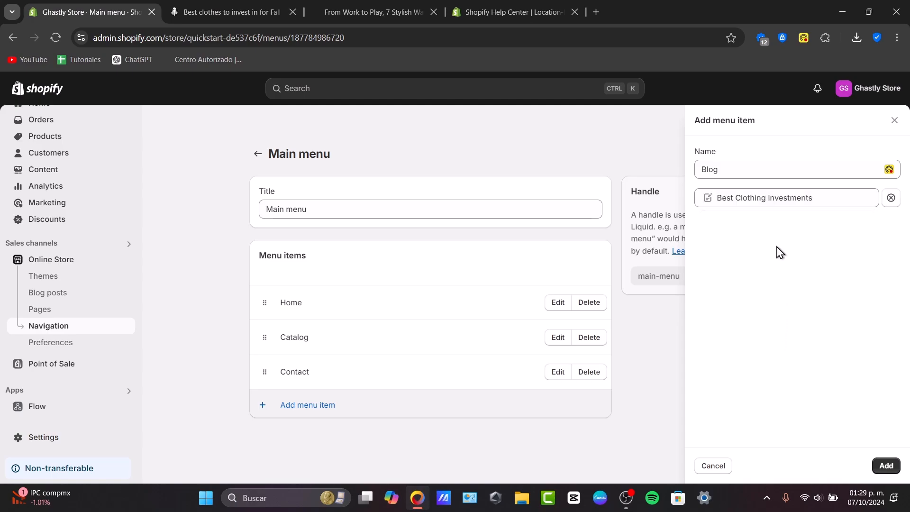
pyautogui.click(886, 466)
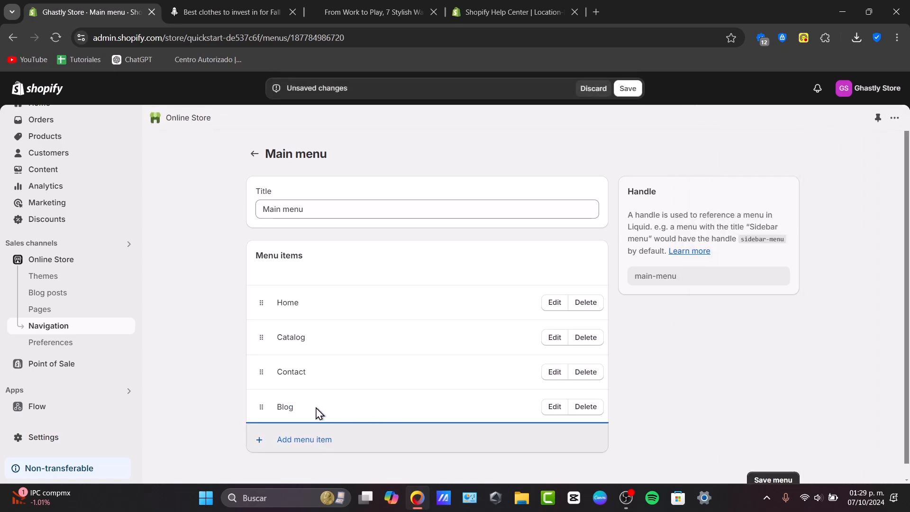
pyautogui.click(775, 480)
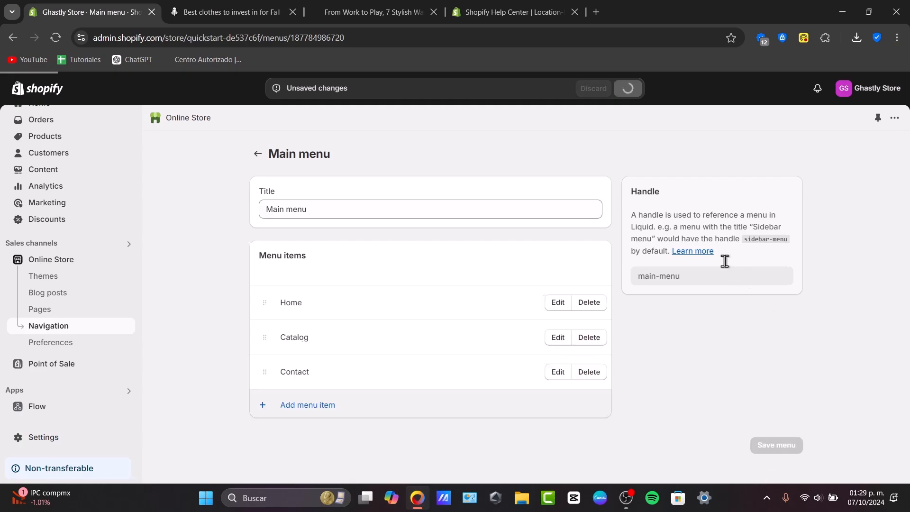
# - Open the current theme, "Updated copy of Dawn", for customization and check which menu its header uses
pyautogui.click(82, 278)
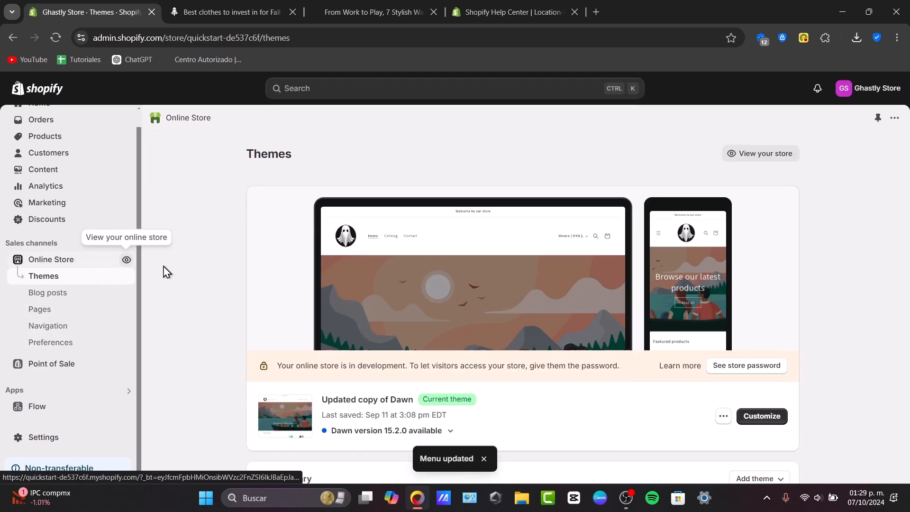
pyautogui.click(754, 418)
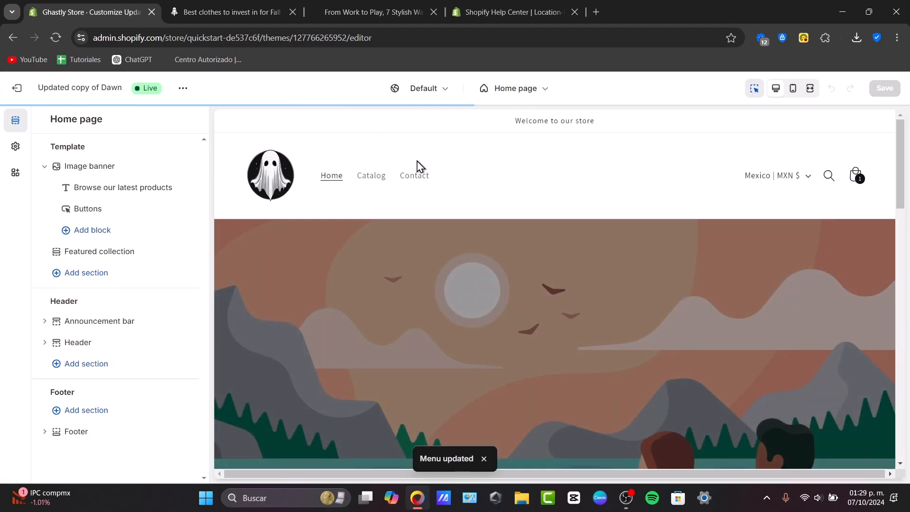
pyautogui.click(475, 192)
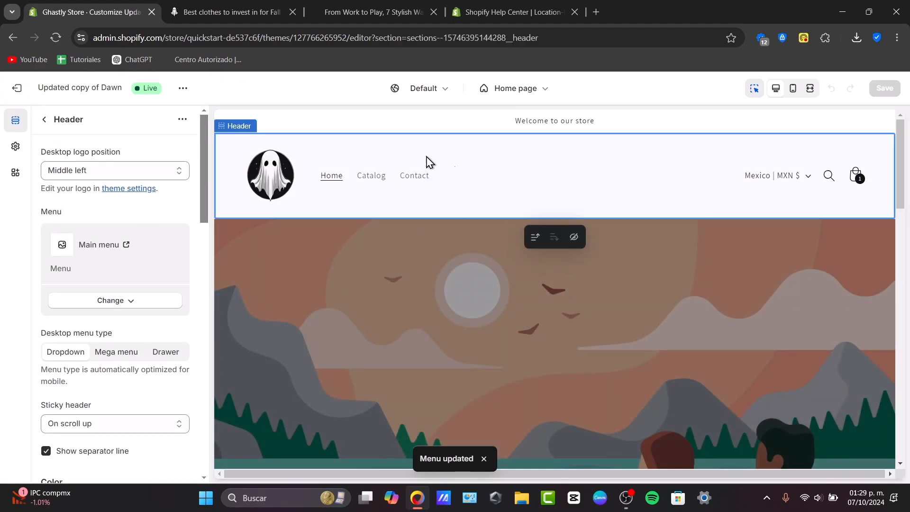
pyautogui.click(126, 176)
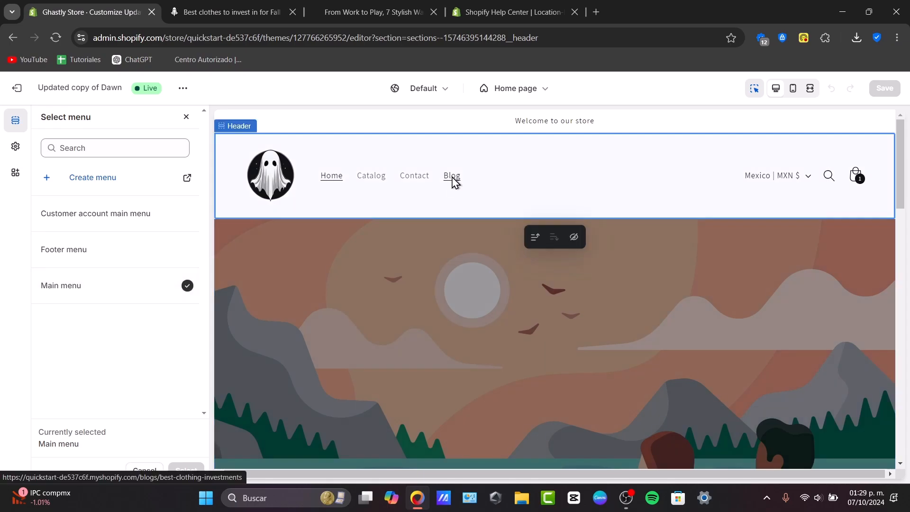
# - Follow the header's Blog link in the theme preview and examine how the "Best Clothing Investments" posts are displayed
pyautogui.click(452, 179)
pyautogui.scroll(-12, 518, 227)
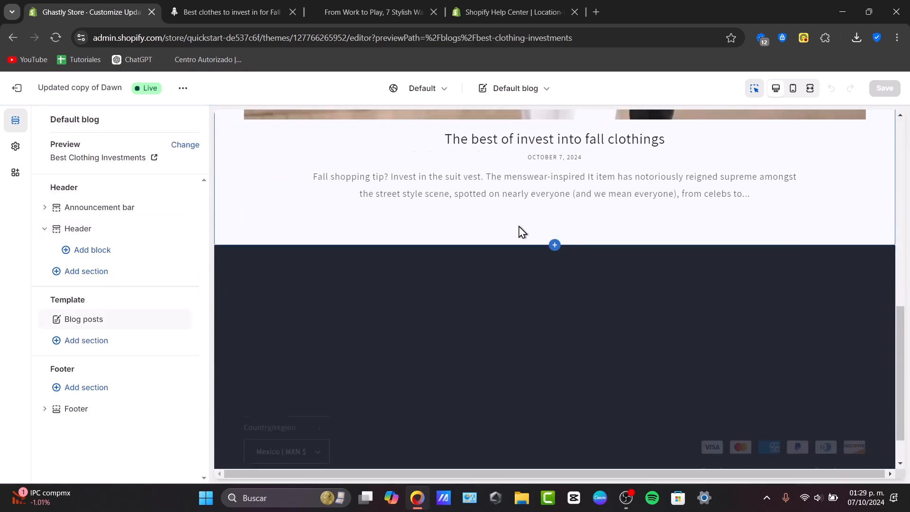
pyautogui.click(518, 230)
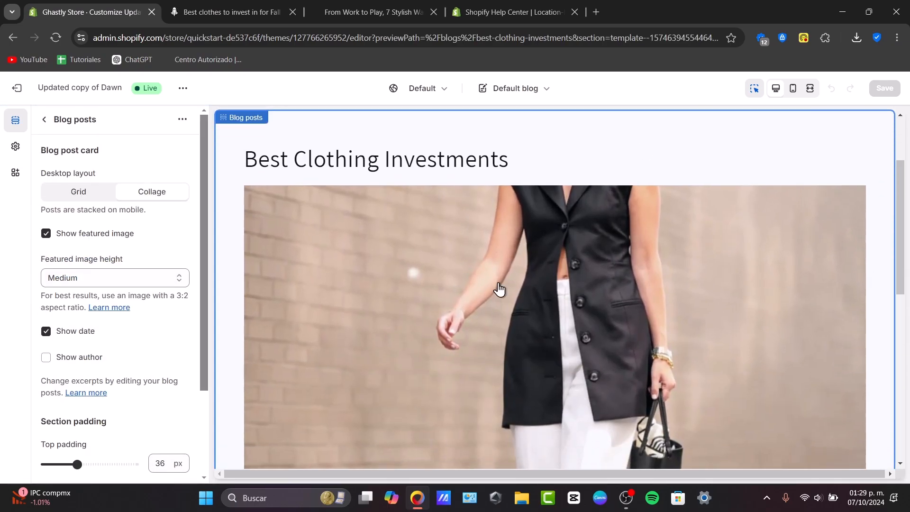
pyautogui.scroll(-5, 503, 231)
pyautogui.scroll(-4, 503, 231)
pyautogui.scroll(2, 504, 232)
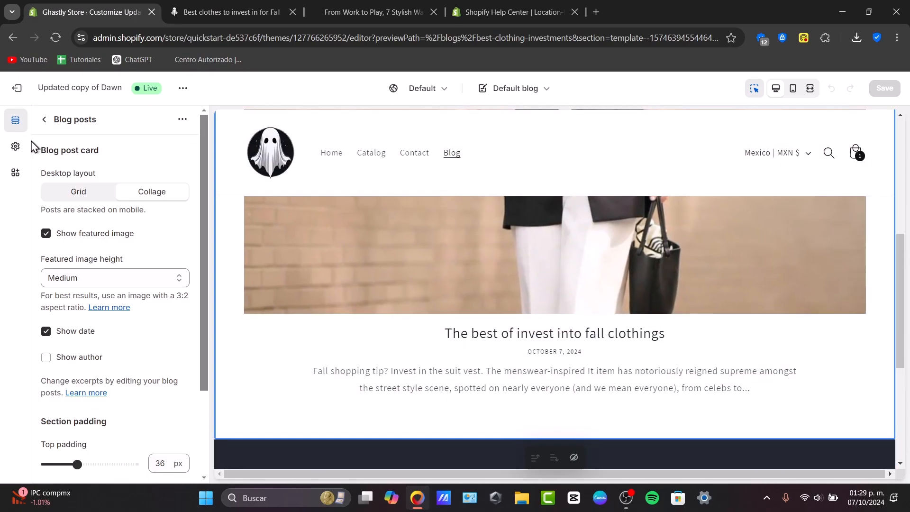
# - Check the sections available for the header, and add a Collection list section to the default blog template
pyautogui.click(45, 119)
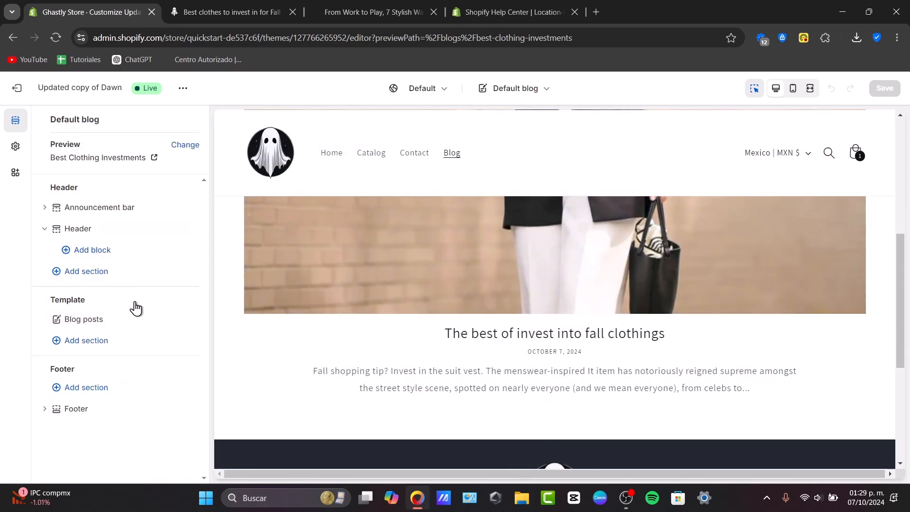
pyautogui.click(100, 272)
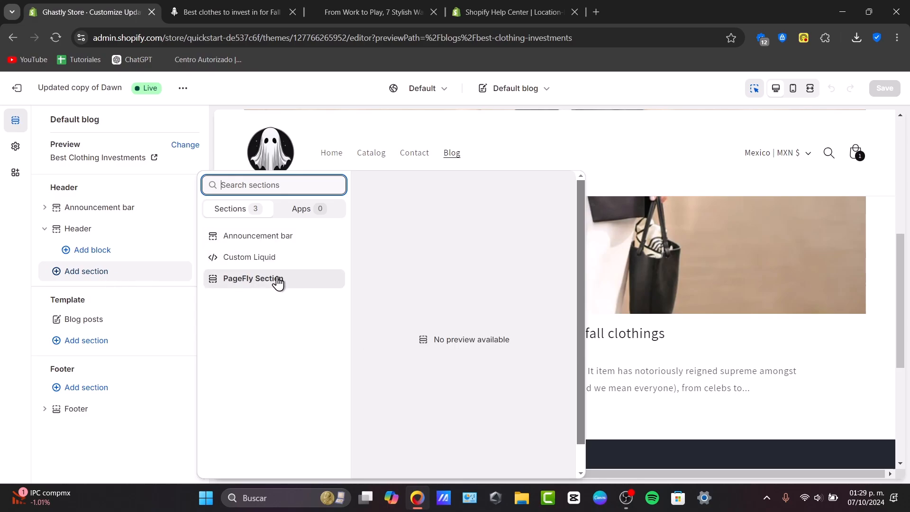
pyautogui.click(97, 322)
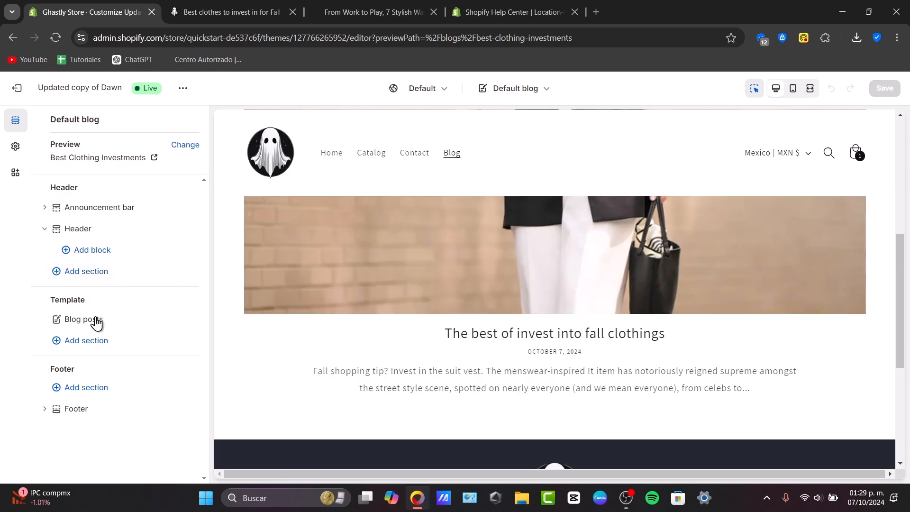
pyautogui.click(104, 347)
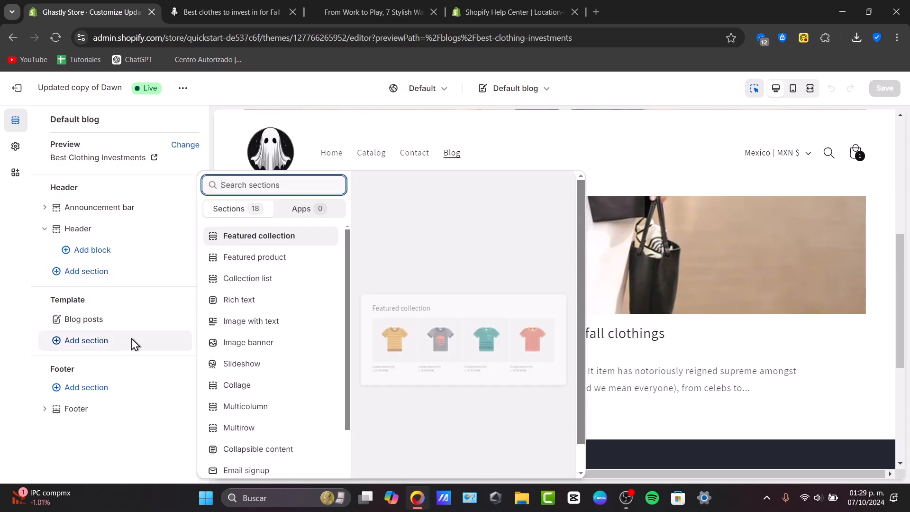
pyautogui.click(257, 285)
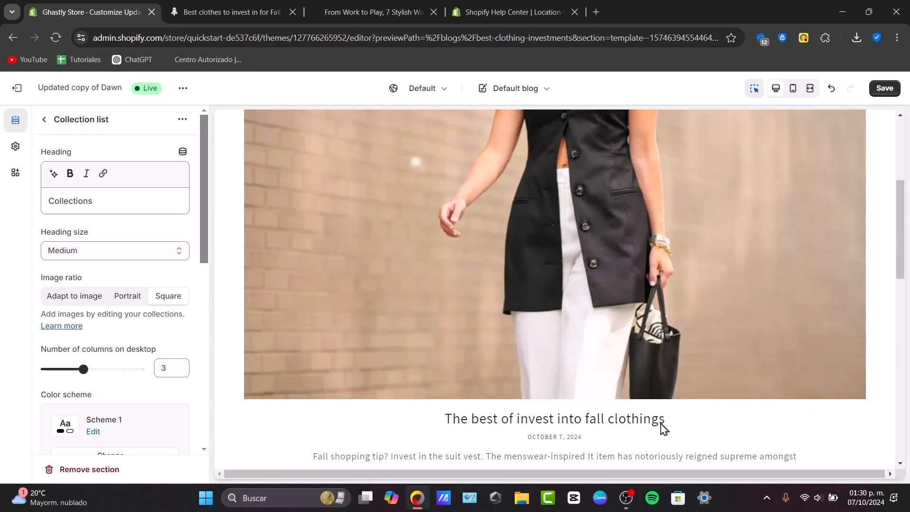
# - Review the Collection list's preview and settings, and add a fourth collection block to it
pyautogui.scroll(-4, 674, 346)
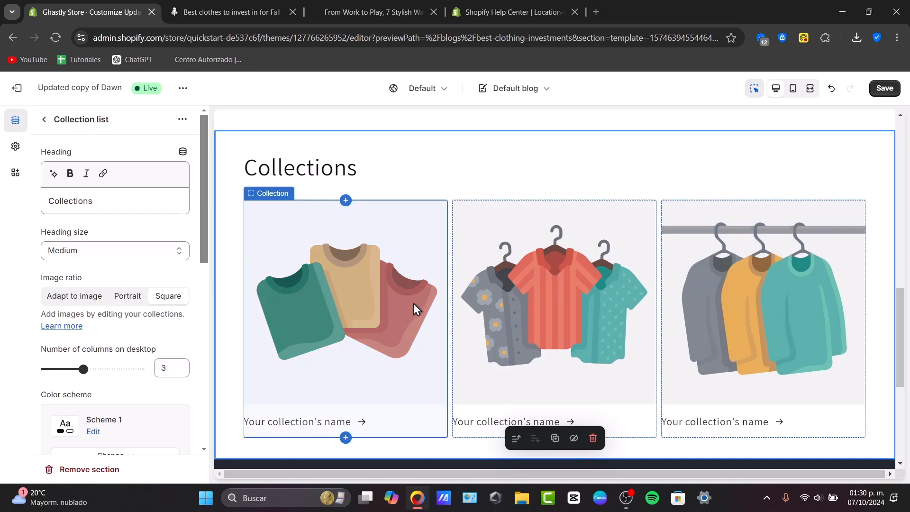
pyautogui.scroll(-4, 108, 360)
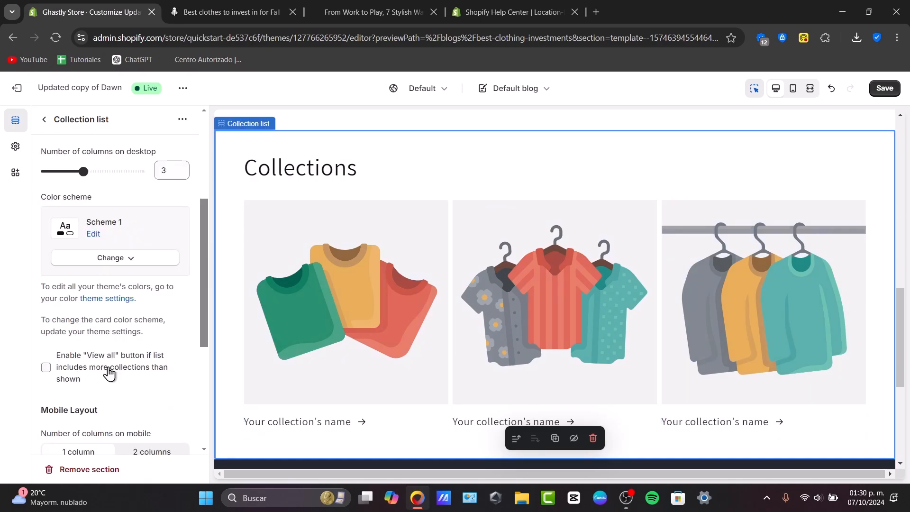
pyautogui.click(44, 119)
pyautogui.click(114, 369)
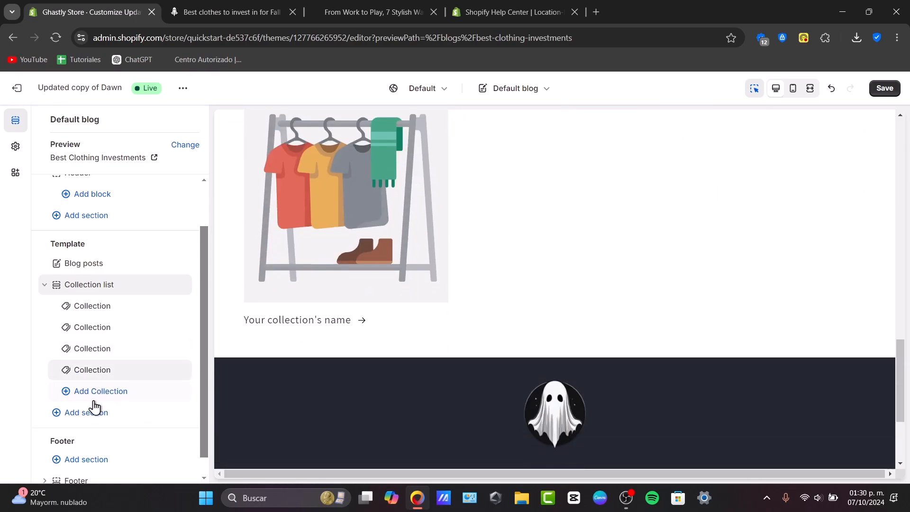
# - Add a Slideshow section below the Collection list in the blog template and open its first slide's settings
pyautogui.click(92, 412)
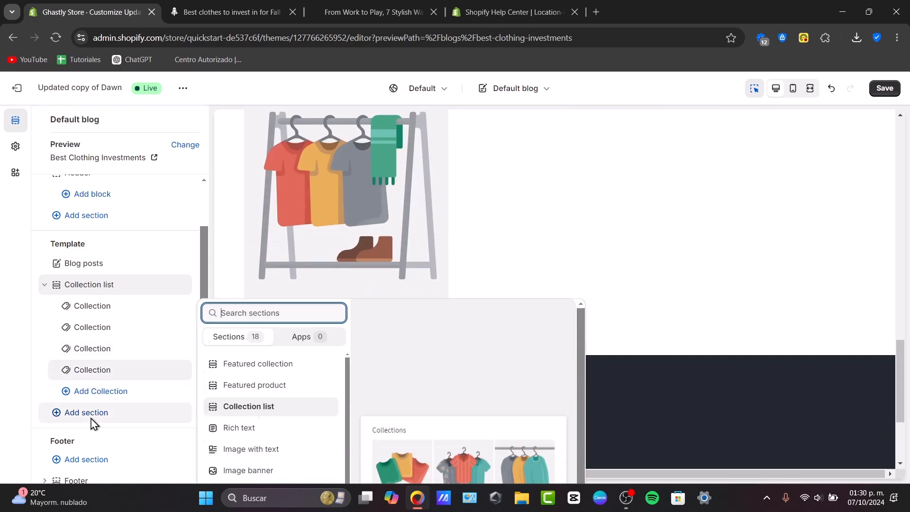
pyautogui.click(273, 365)
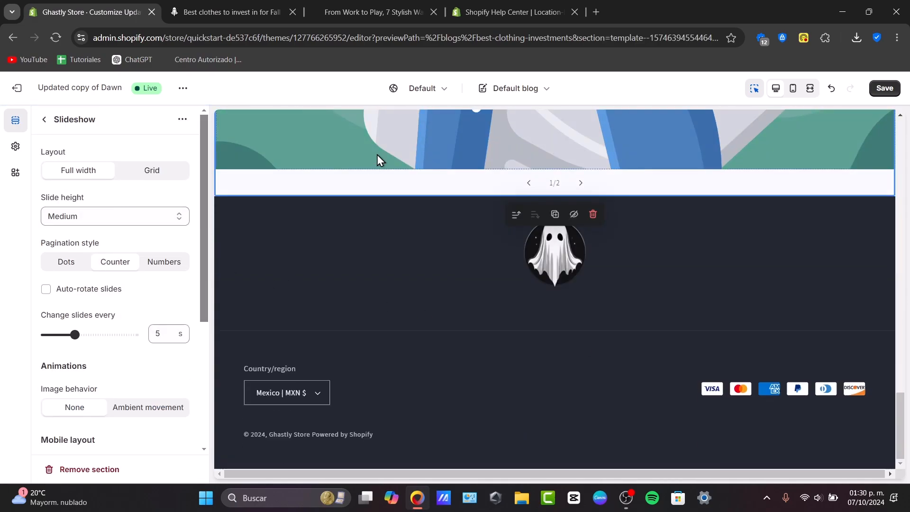
pyautogui.click(384, 162)
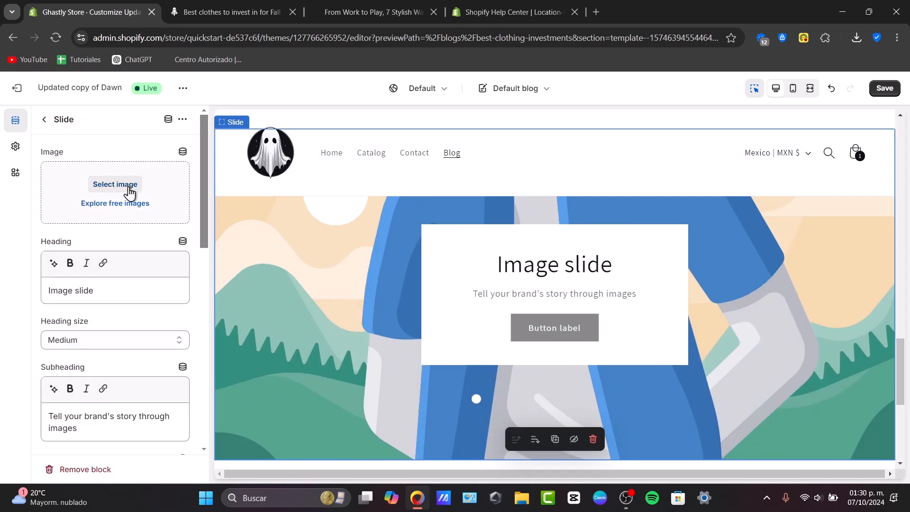
# - Search the free images for "clothing" and set the clothes-hangers picture as the slide's image
pyautogui.click(133, 205)
pyautogui.click(118, 150)
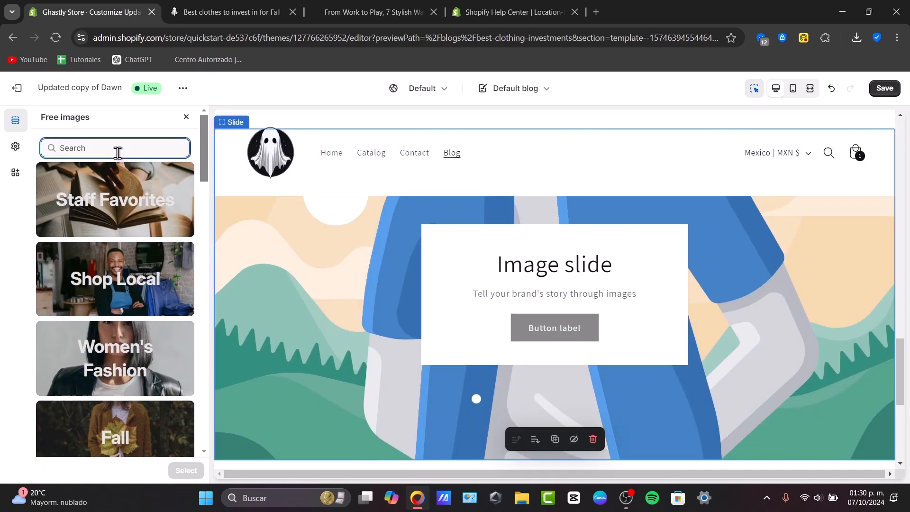
pyautogui.write('clothing')
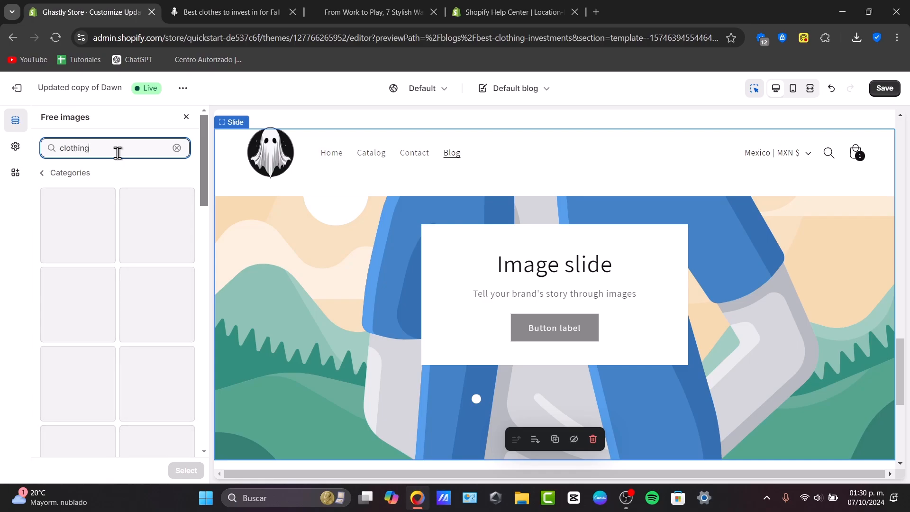
pyautogui.scroll(-5, 129, 328)
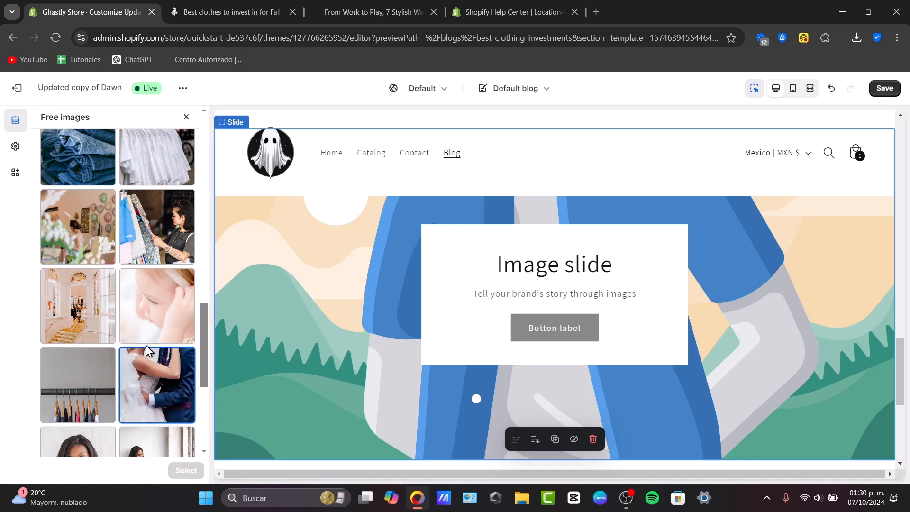
pyautogui.click(48, 396)
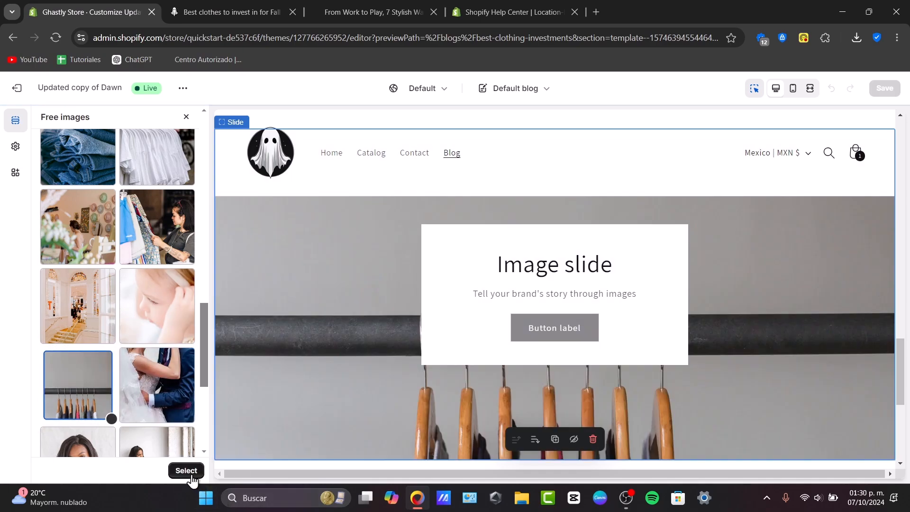
pyautogui.click(191, 473)
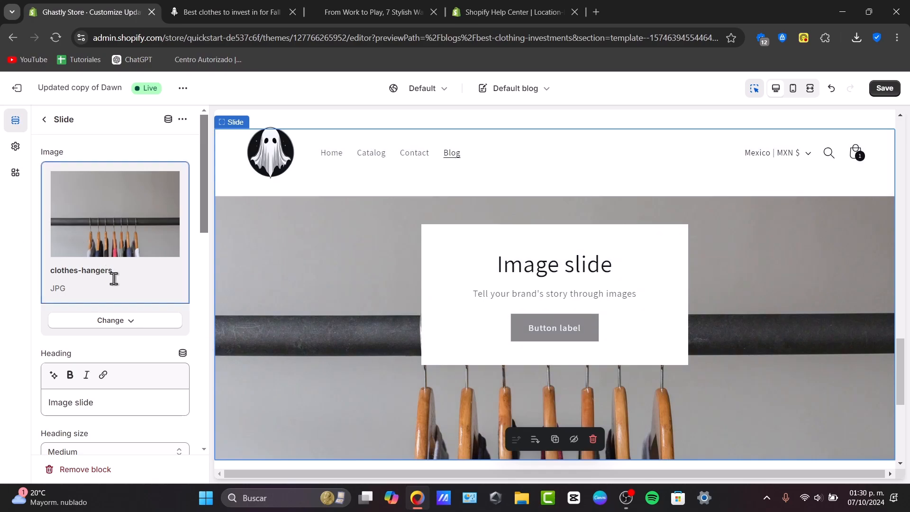
# - Set the slide's heading to "Falling Season" and its subheading to "Shop now with a 30% OFF"
pyautogui.tripleClick(120, 411)
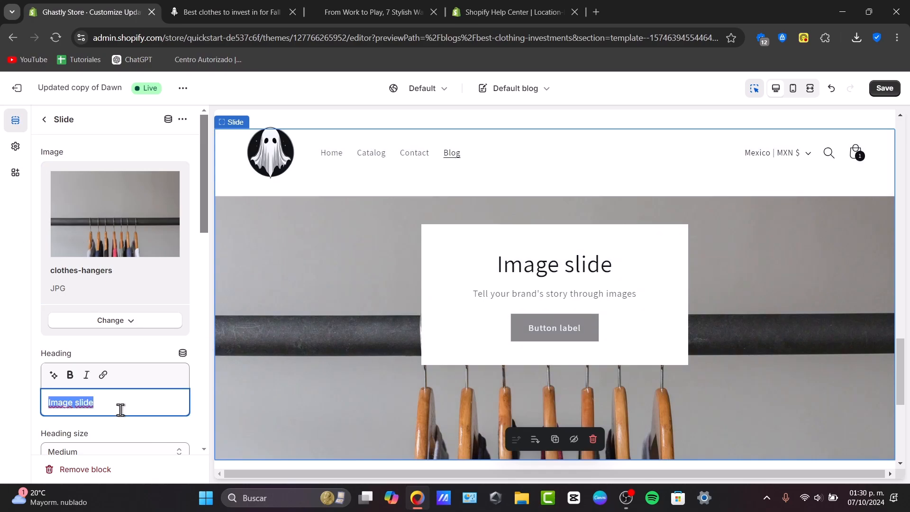
pyautogui.write('Falling Season')
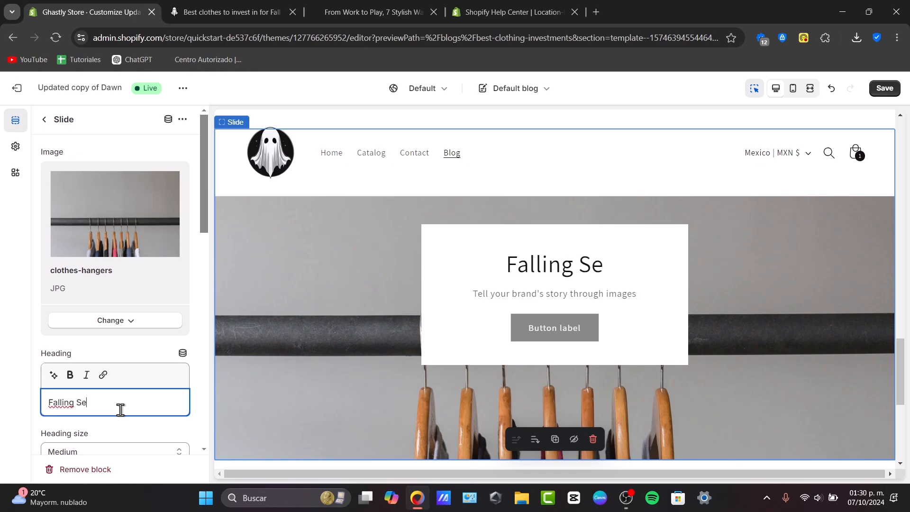
pyautogui.scroll(-4, 175, 320)
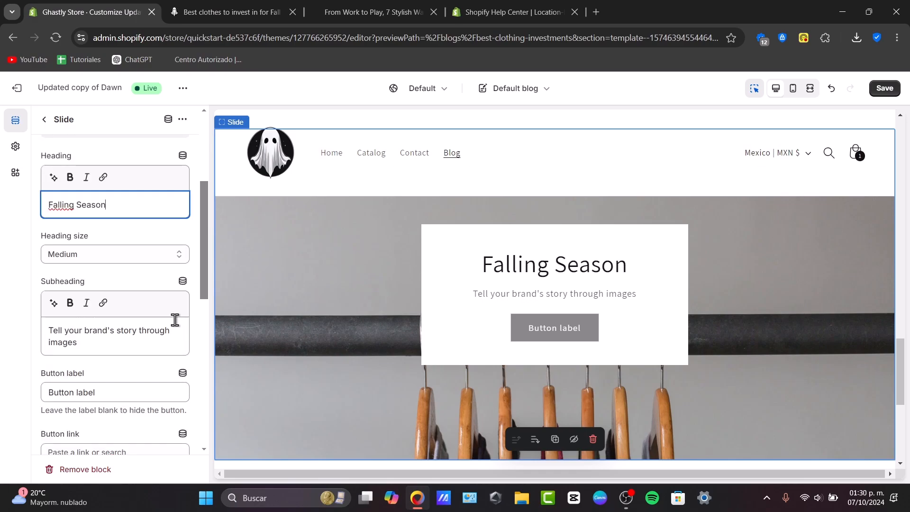
pyautogui.tripleClick(151, 326)
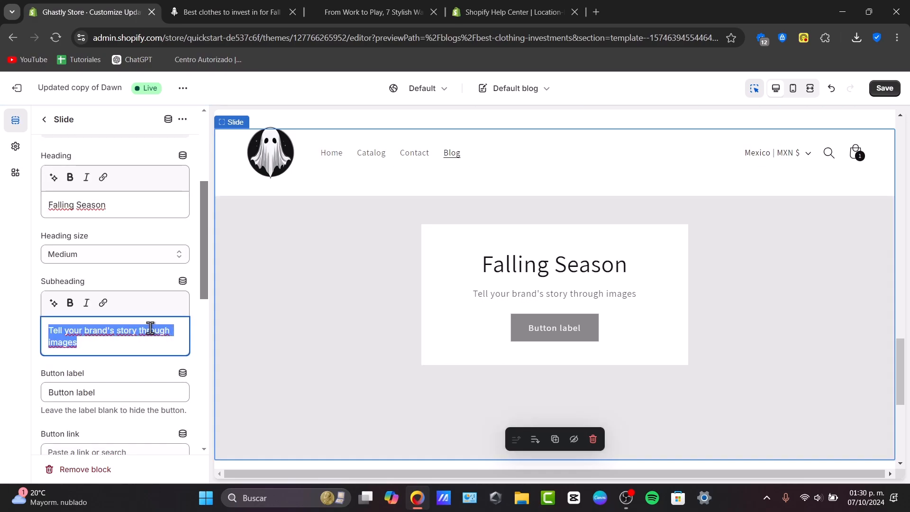
pyautogui.write('Shop now')
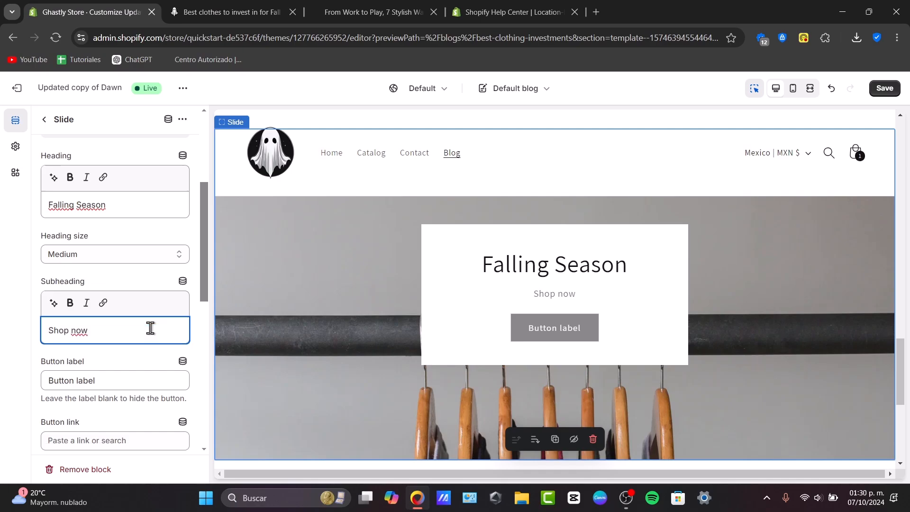
pyautogui.write(' with a 30&%')
pyautogui.press('BackSpace')
pyautogui.press('BackSpace')
pyautogui.write('% OFF')
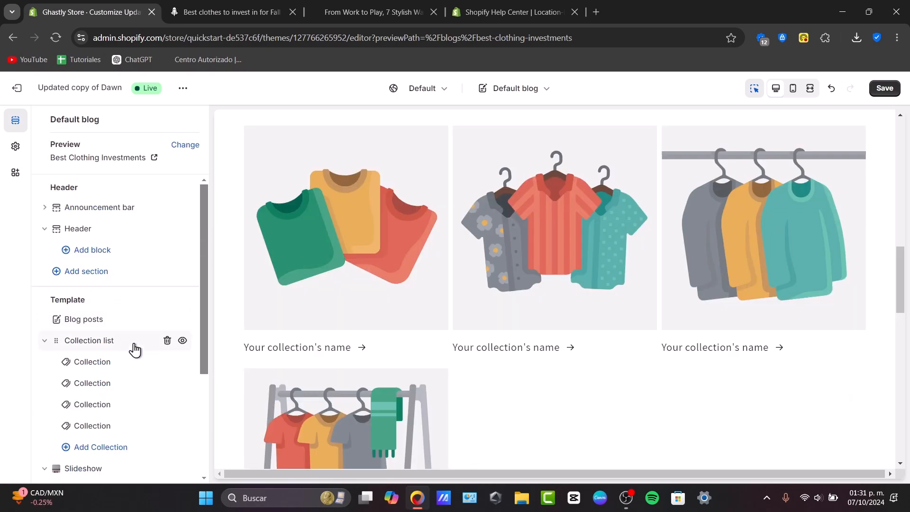
# - Remove the Collection list section from the blog template and select the Slideshow section in the preview
pyautogui.click(167, 340)
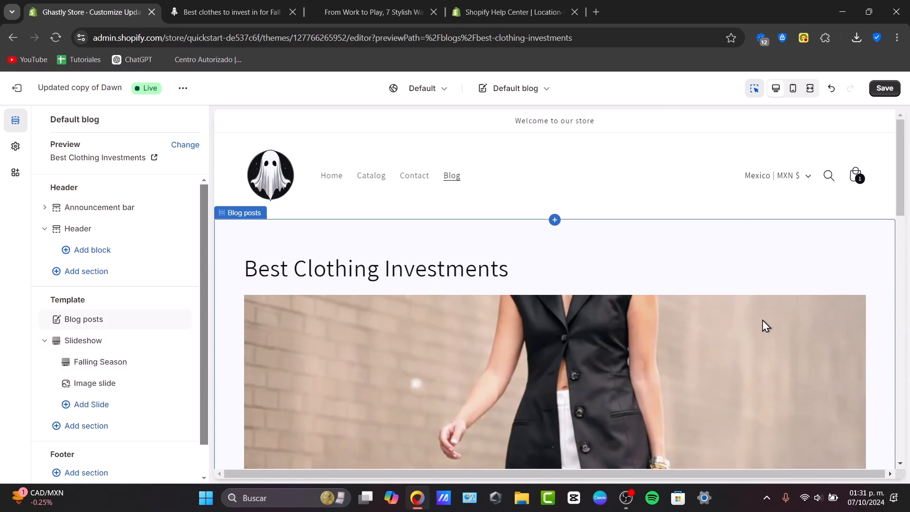
pyautogui.scroll(-5, 473, 309)
pyautogui.scroll(-8, 474, 310)
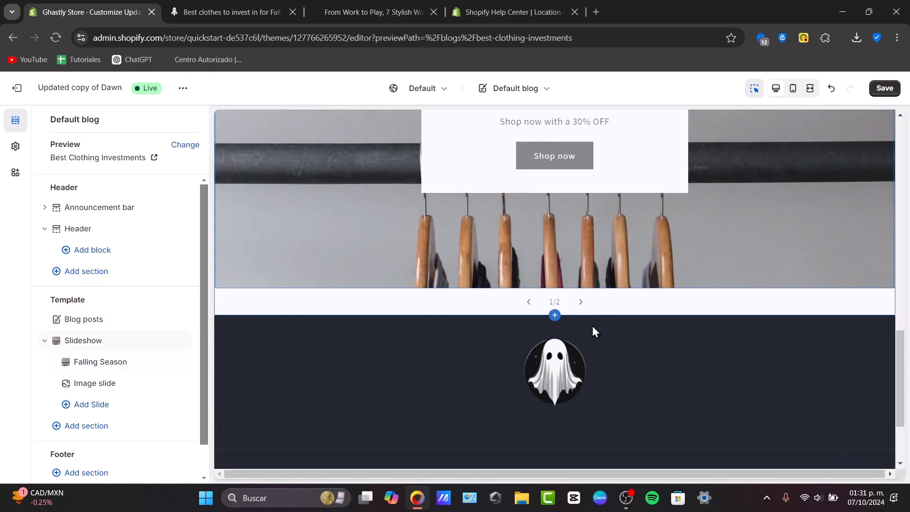
pyautogui.click(566, 303)
# - View the live store from the theme editor and look through its home page
pyautogui.click(183, 88)
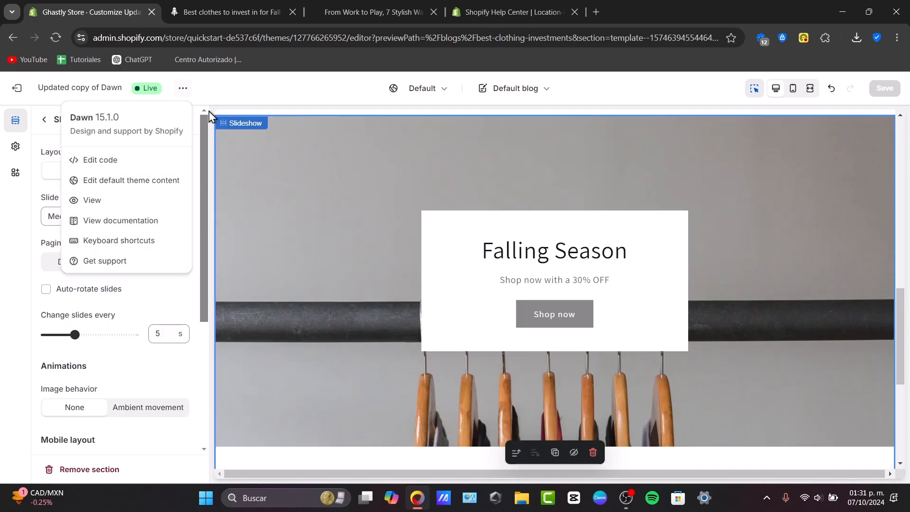
pyautogui.click(119, 202)
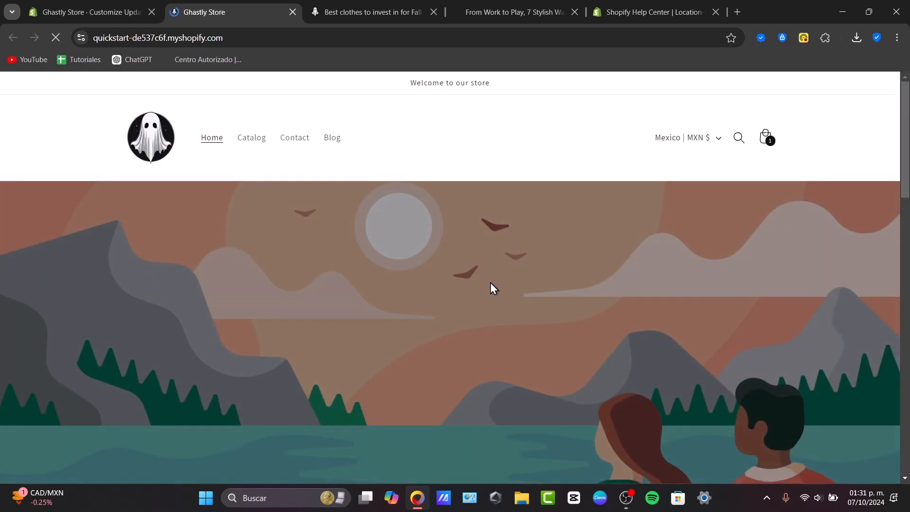
pyautogui.scroll(-8, 491, 286)
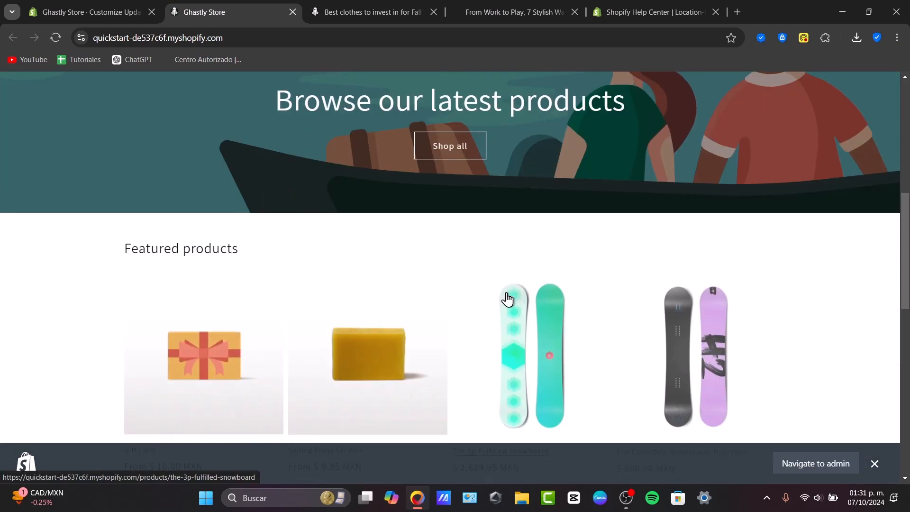
pyautogui.scroll(-10, 508, 298)
pyautogui.scroll(15, 508, 298)
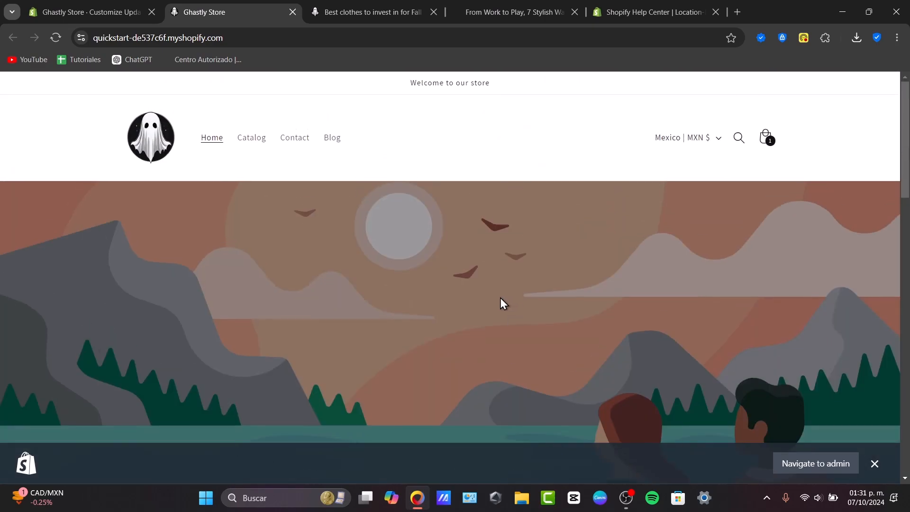
# - Open the store's Blog page, dismiss the admin bar, and review the post preview and the slideshow below it
pyautogui.click(335, 150)
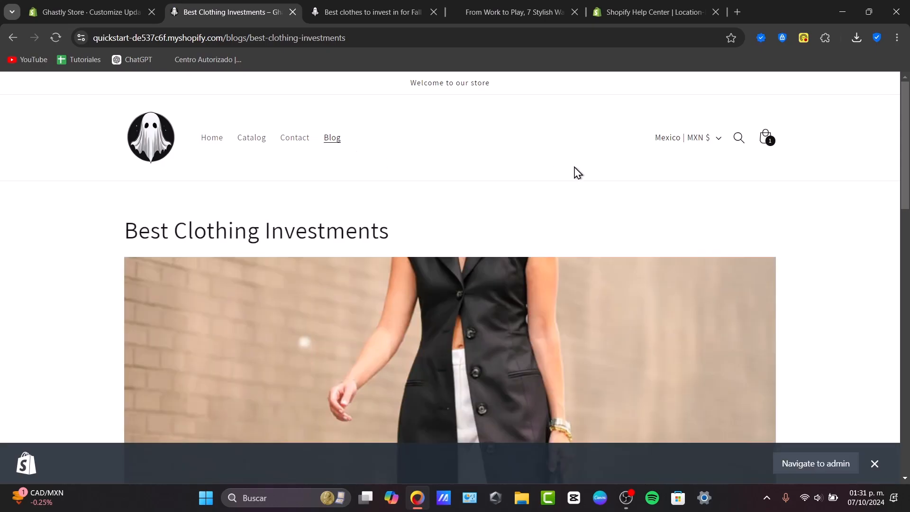
pyautogui.click(875, 463)
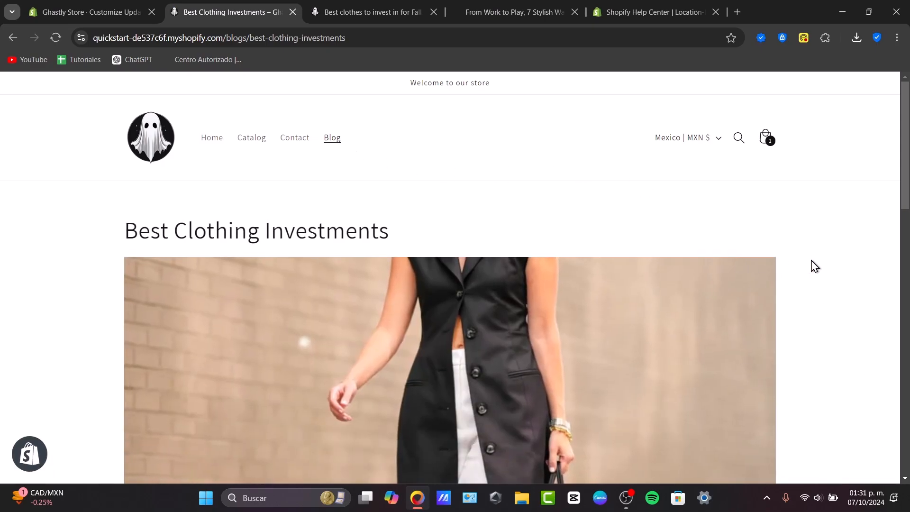
pyautogui.scroll(-8, 812, 267)
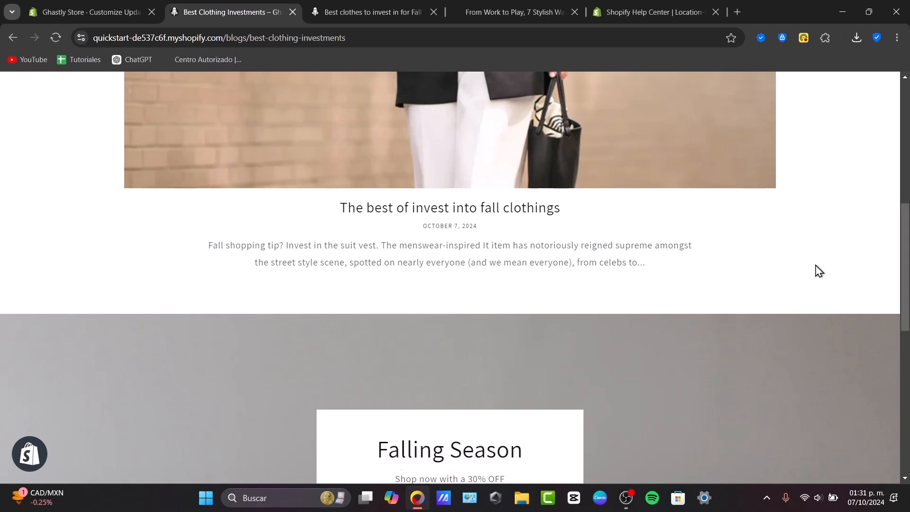
pyautogui.scroll(-4, 818, 270)
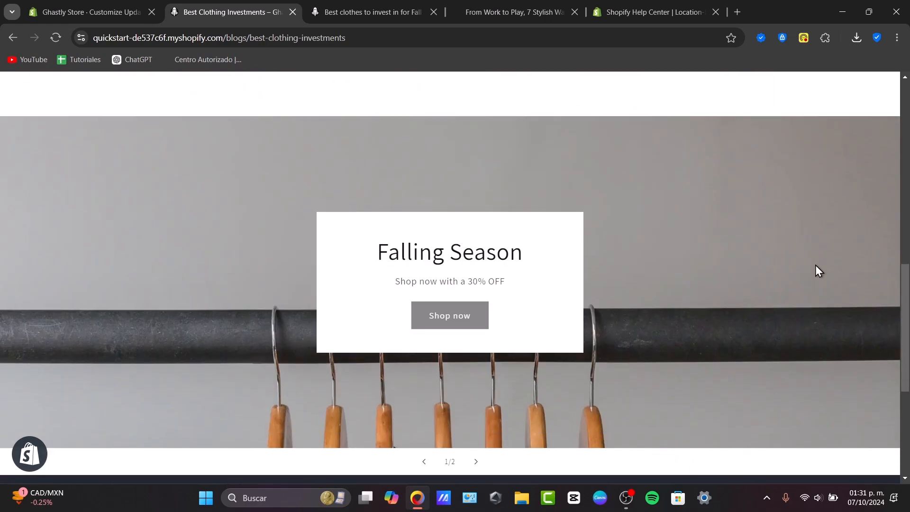
pyautogui.scroll(7, 816, 269)
pyautogui.scroll(-3, 518, 343)
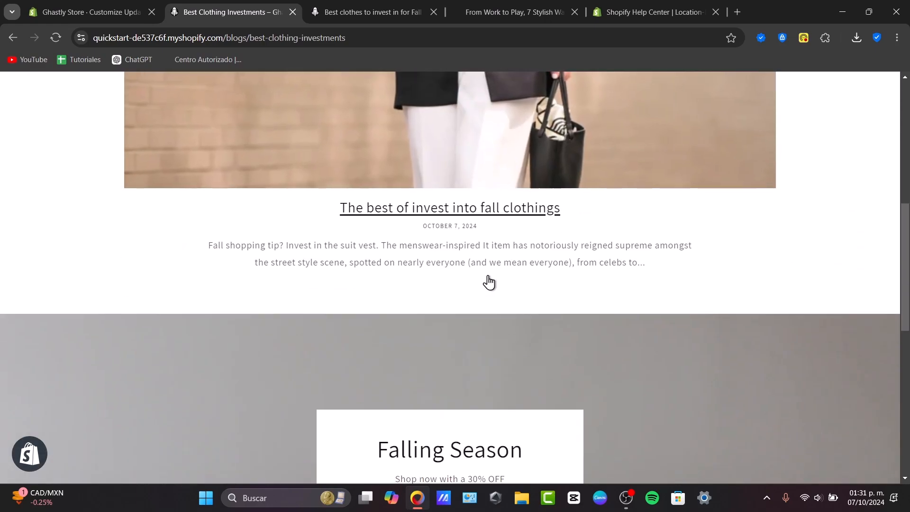
# - Open the post "The best of invest into fall clothings" and look through the whole article page
pyautogui.click(529, 273)
pyautogui.scroll(-12, 611, 286)
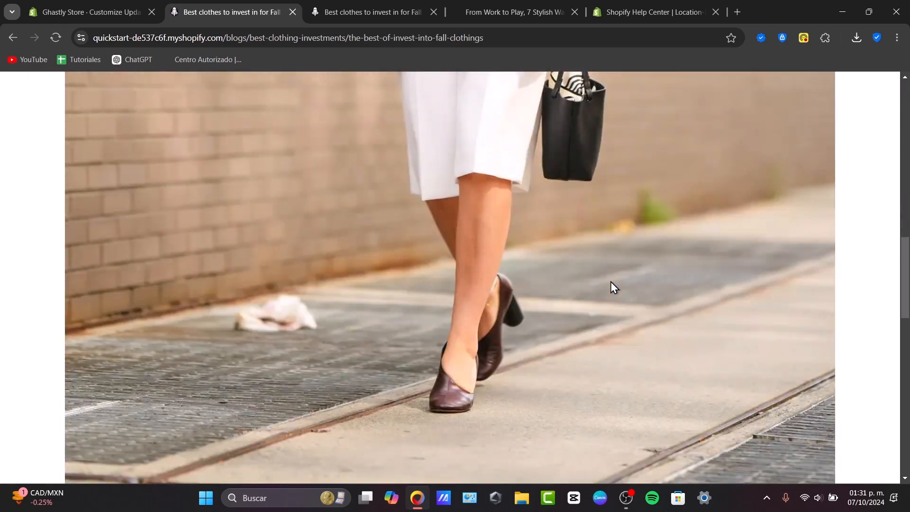
pyautogui.scroll(-15, 612, 284)
pyautogui.scroll(15, 613, 285)
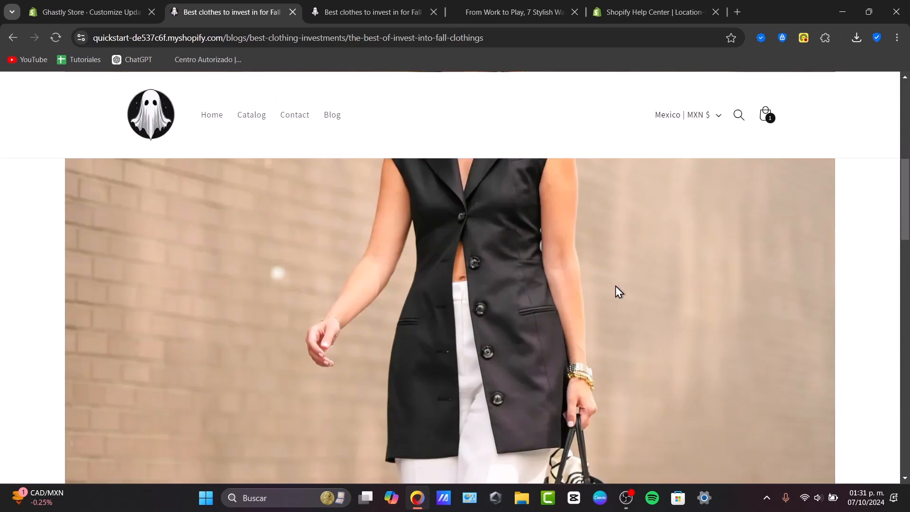
pyautogui.scroll(-15, 616, 287)
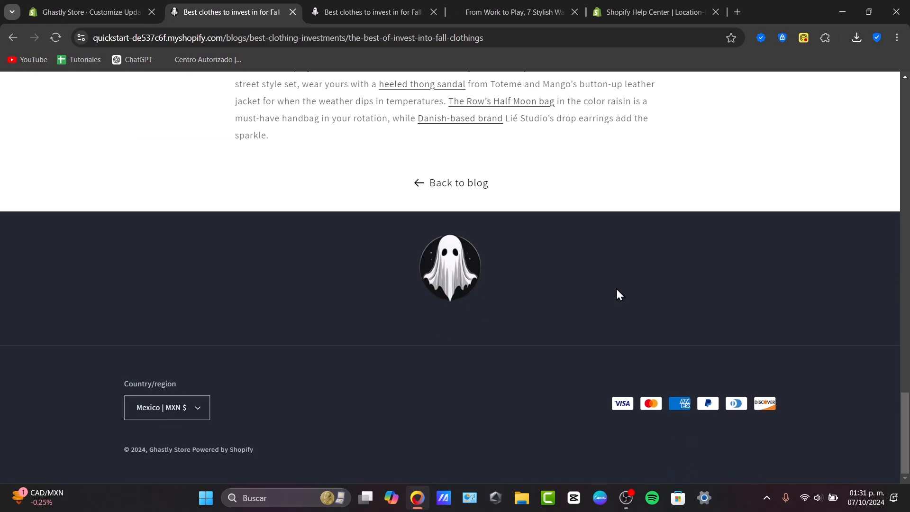
pyautogui.scroll(15, 617, 295)
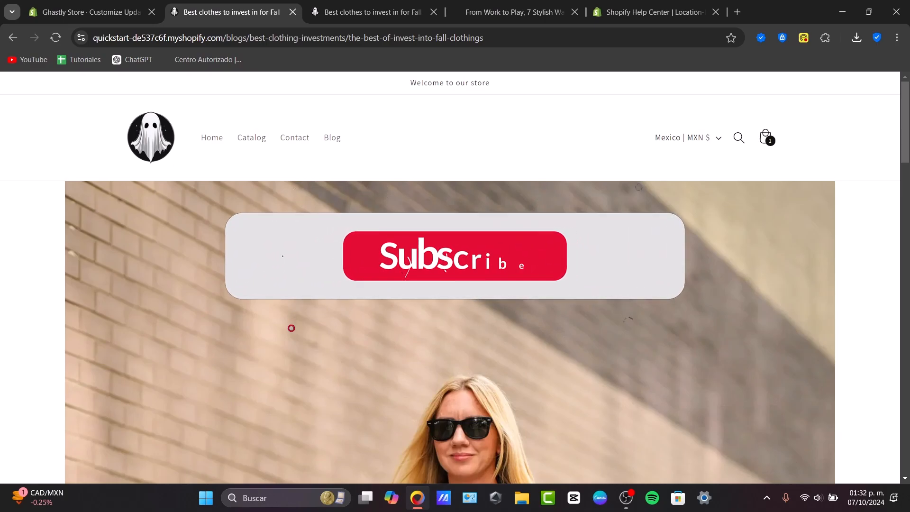
# - Return to the theme editor and exit it to the store admin's Themes page
pyautogui.click(104, 2)
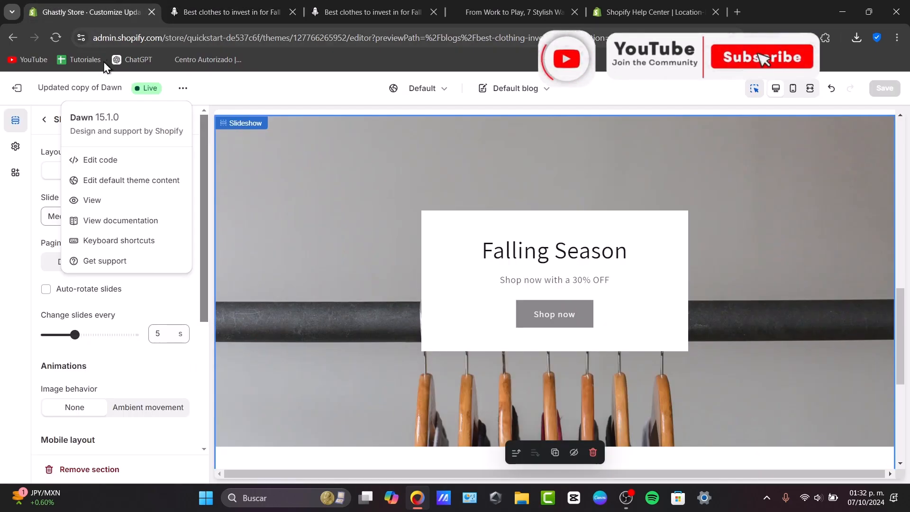
pyautogui.click(21, 90)
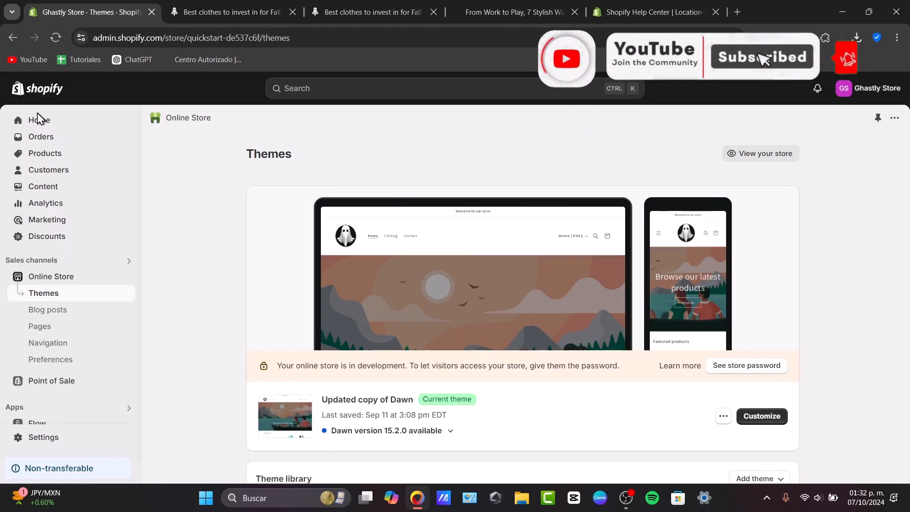